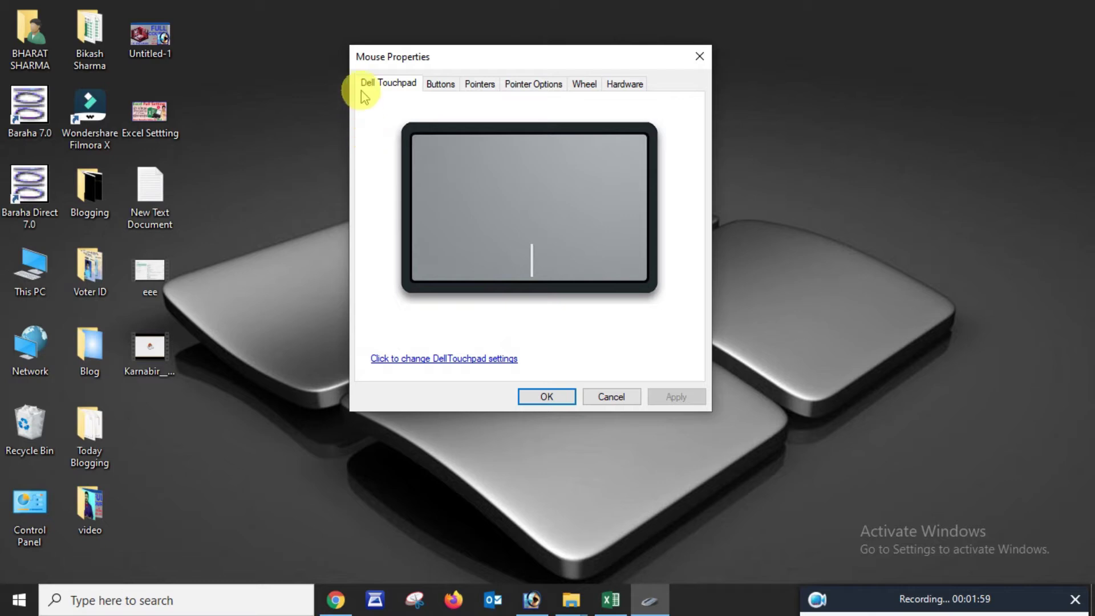
Step: Switch the primary and secondary mouse buttons, testing the swap on the empty desktop and the New Text Document icon
click(441, 85)
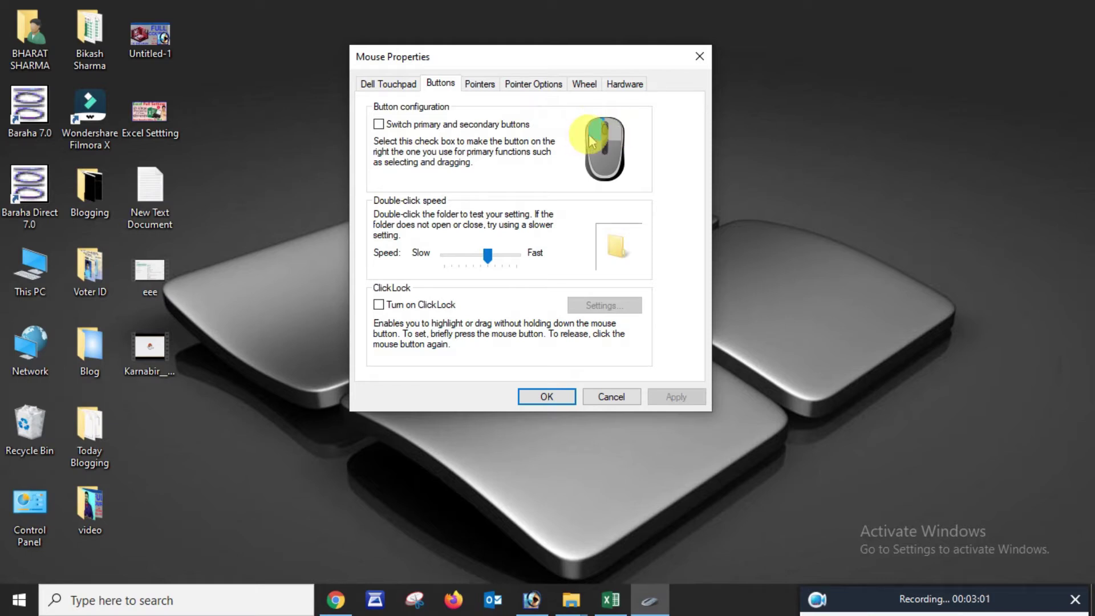
click(379, 124)
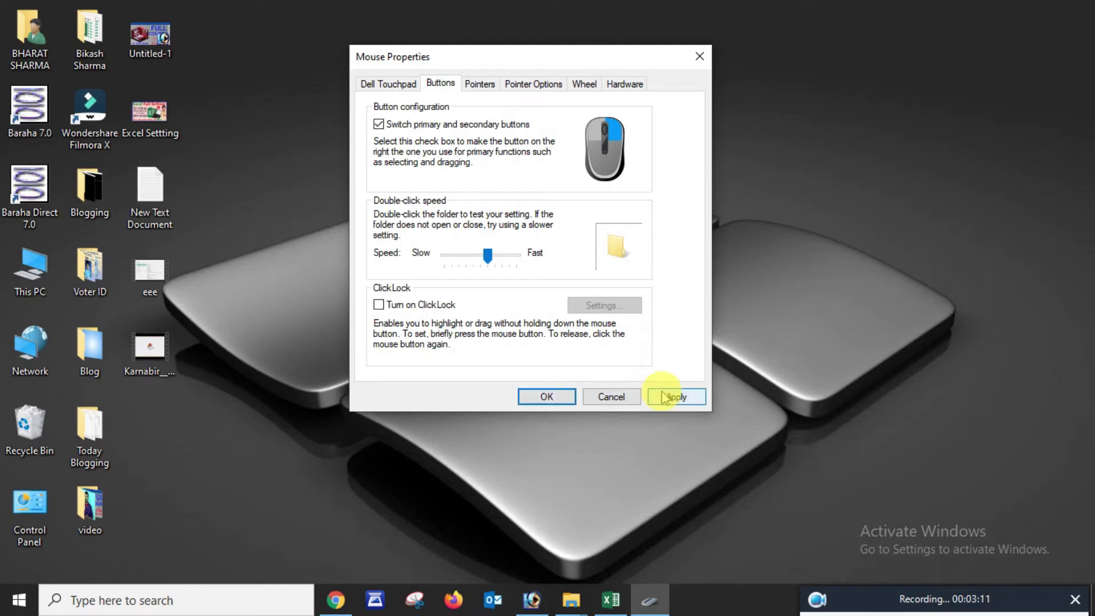
click(168, 207)
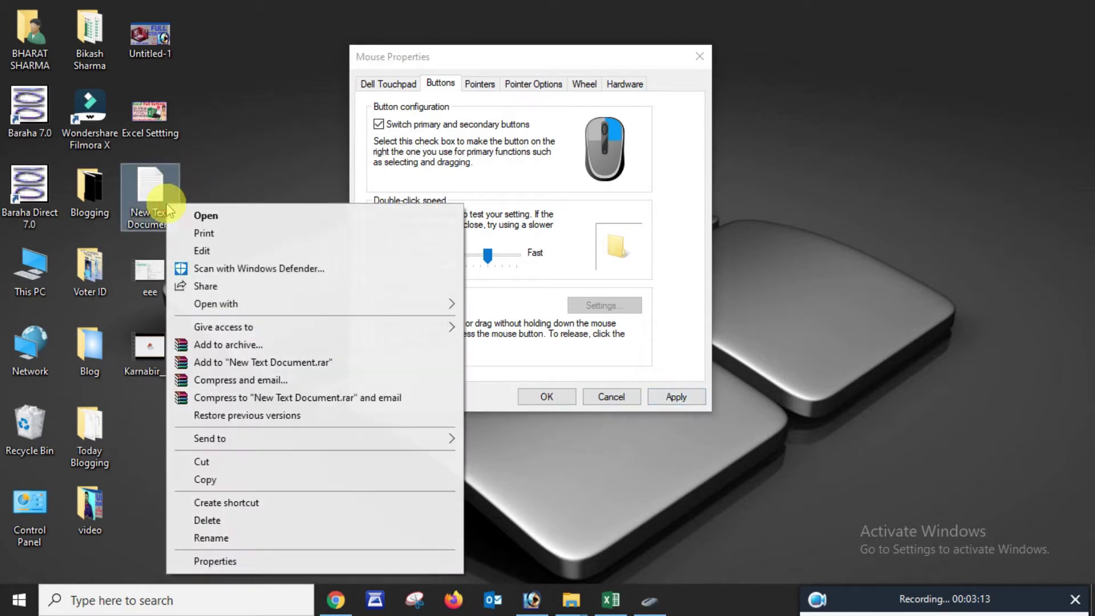
click(209, 143)
click(213, 146)
click(251, 104)
click(253, 108)
click(197, 177)
click(204, 179)
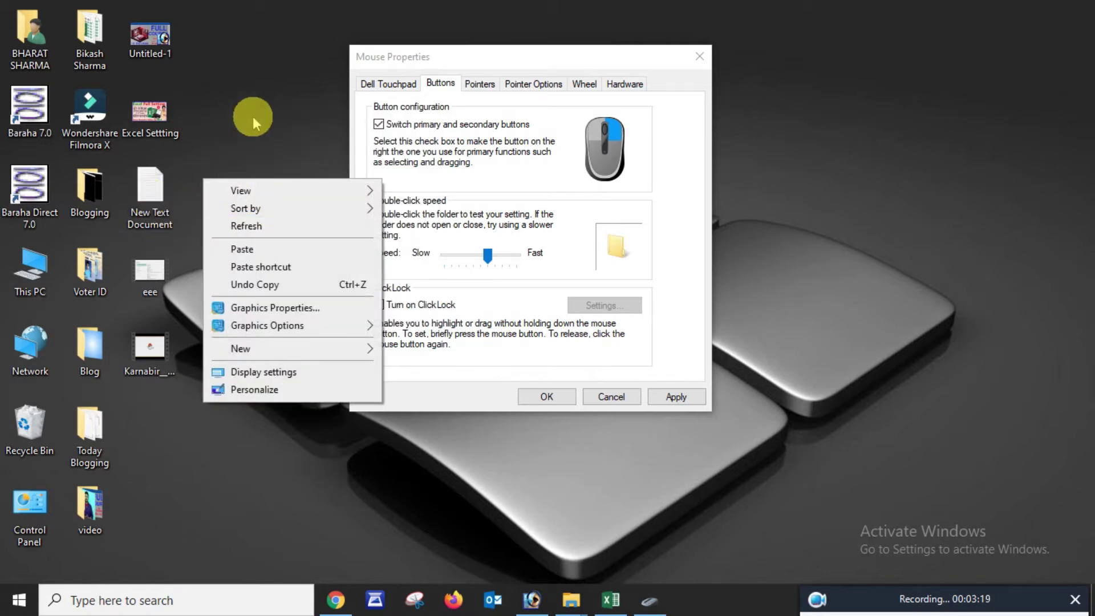
click(256, 78)
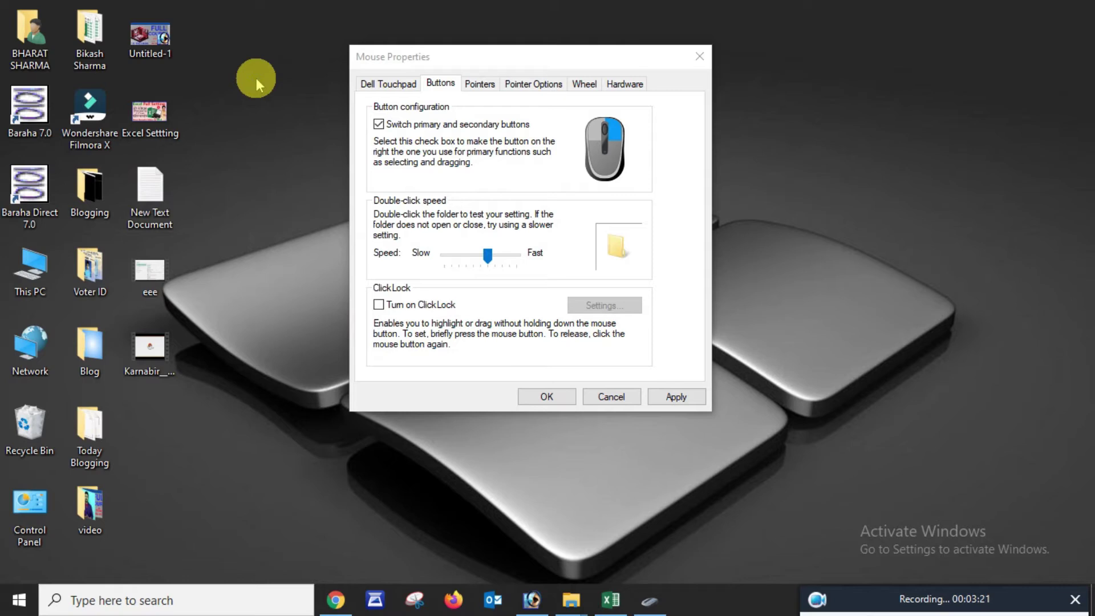
right_click(167, 209)
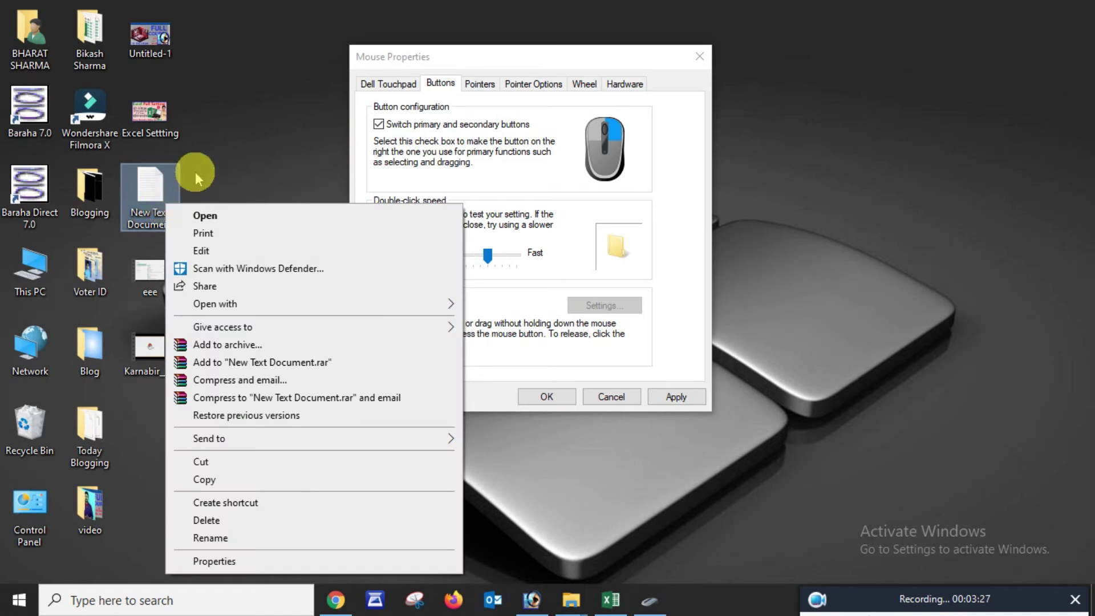
click(211, 160)
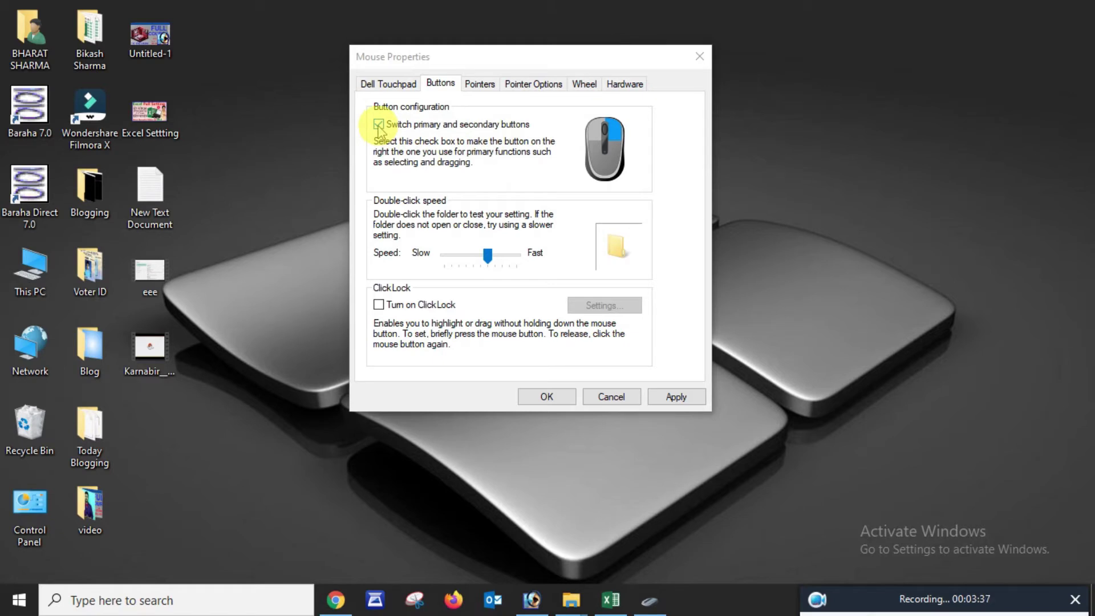
Step: Turn off the primary and secondary button switch, and test normal use by opening and closing New Text Document
click(379, 125)
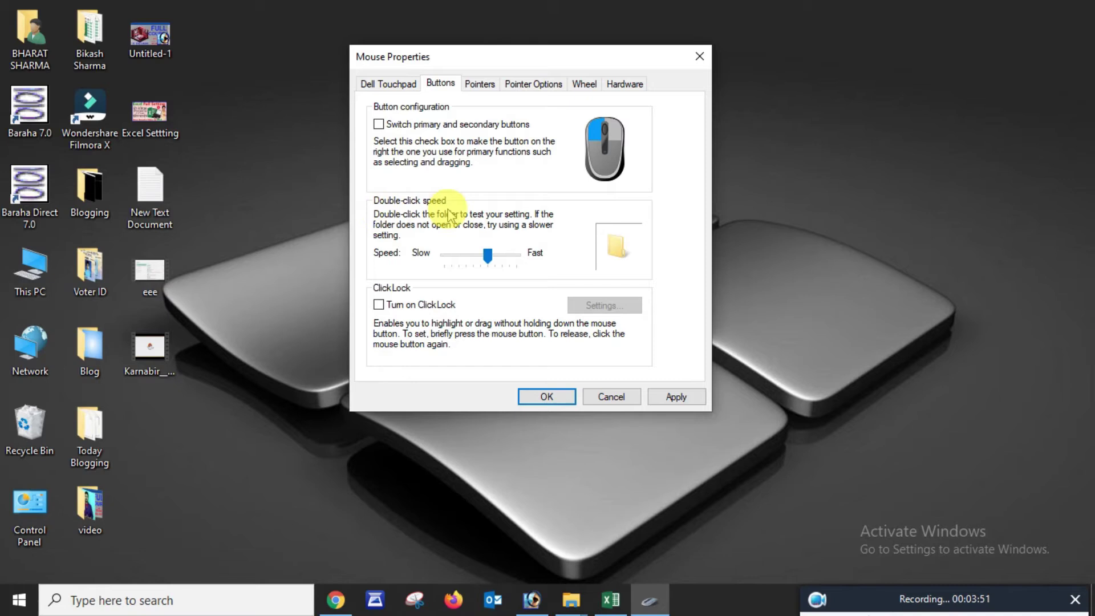
double_click(150, 191)
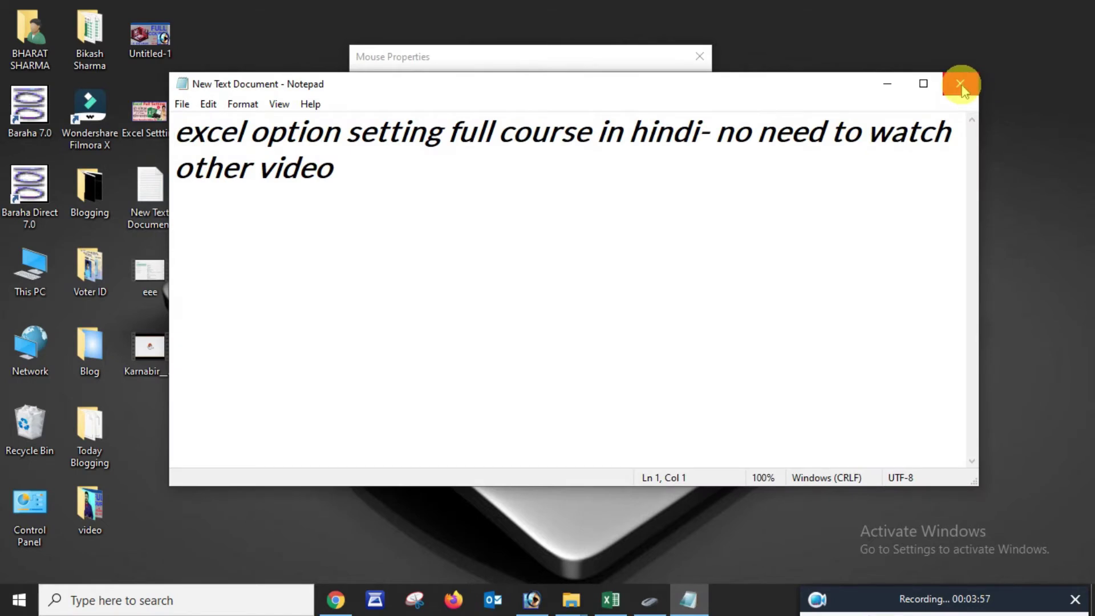
click(960, 84)
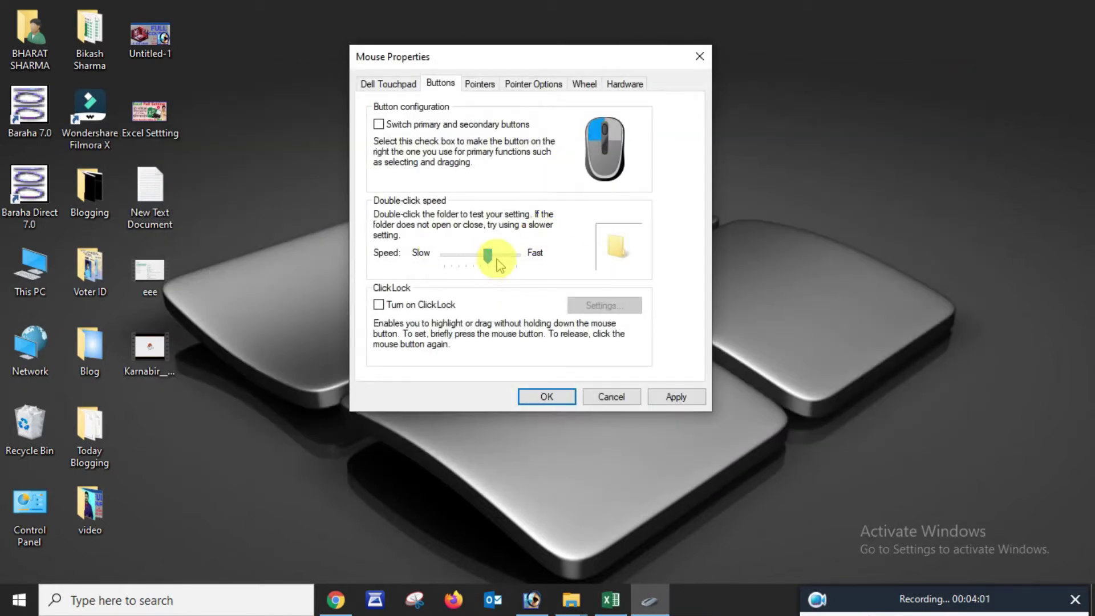
Step: Set the double-click speed to the slowest setting and test it by opening and closing New Text Document twice
drag(488, 255, 444, 258)
click(159, 206)
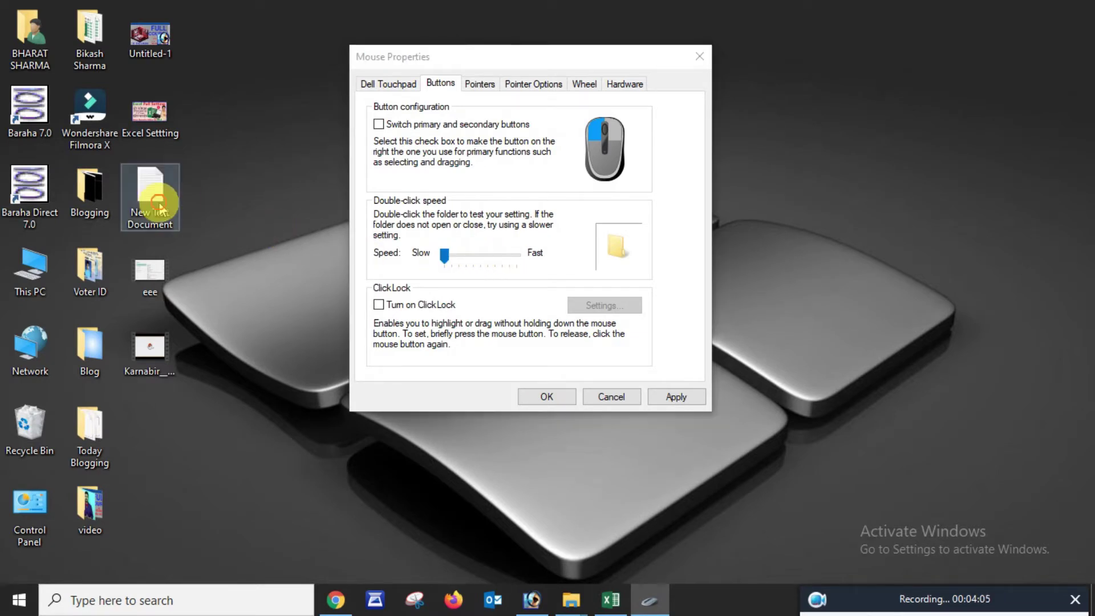
double_click(159, 205)
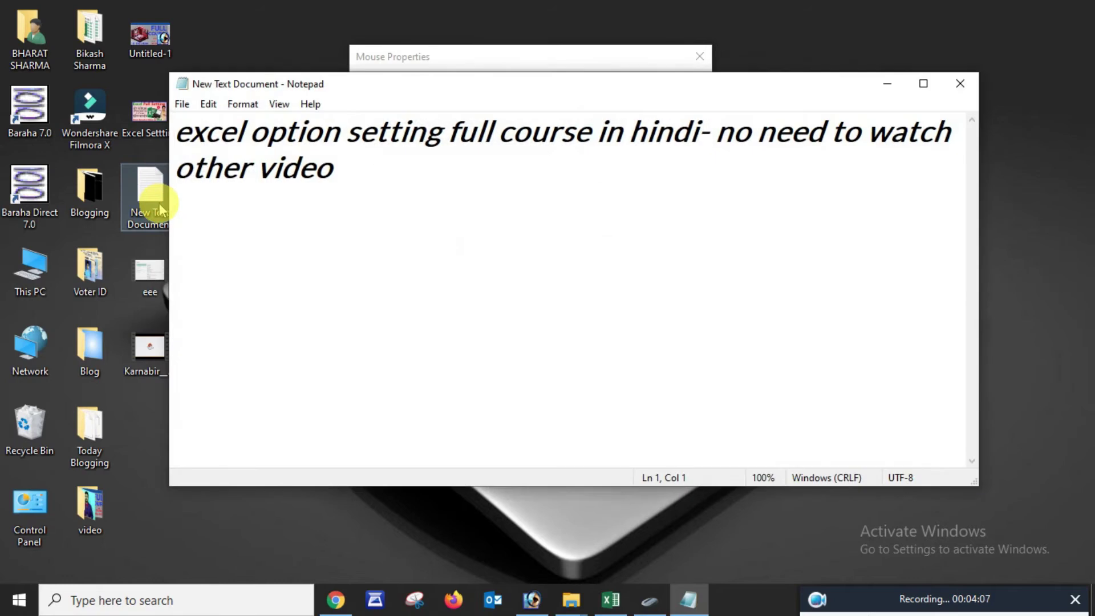
click(961, 84)
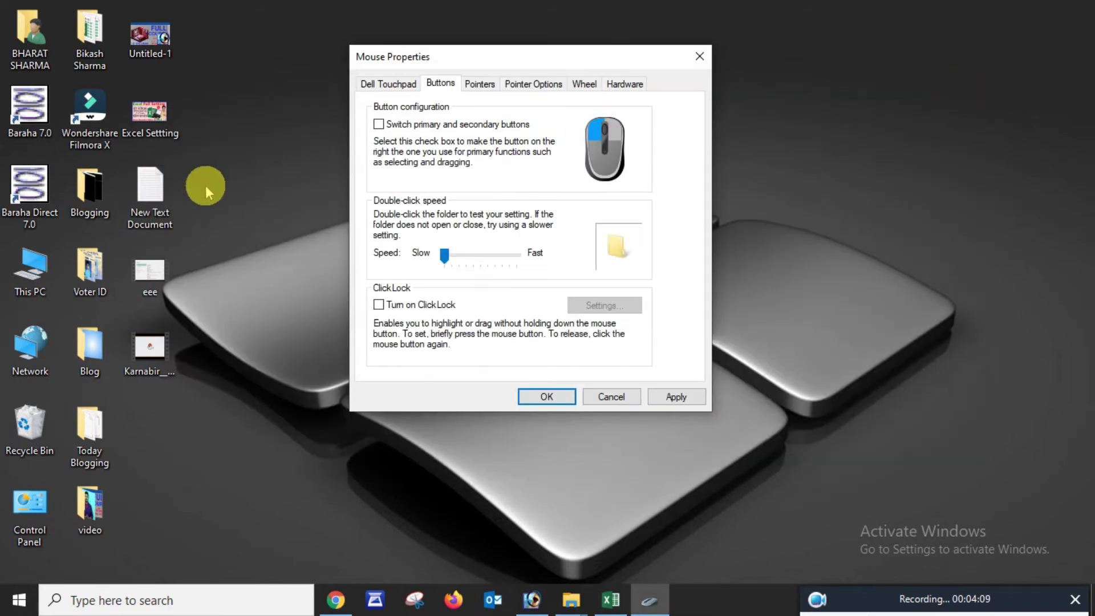
click(152, 197)
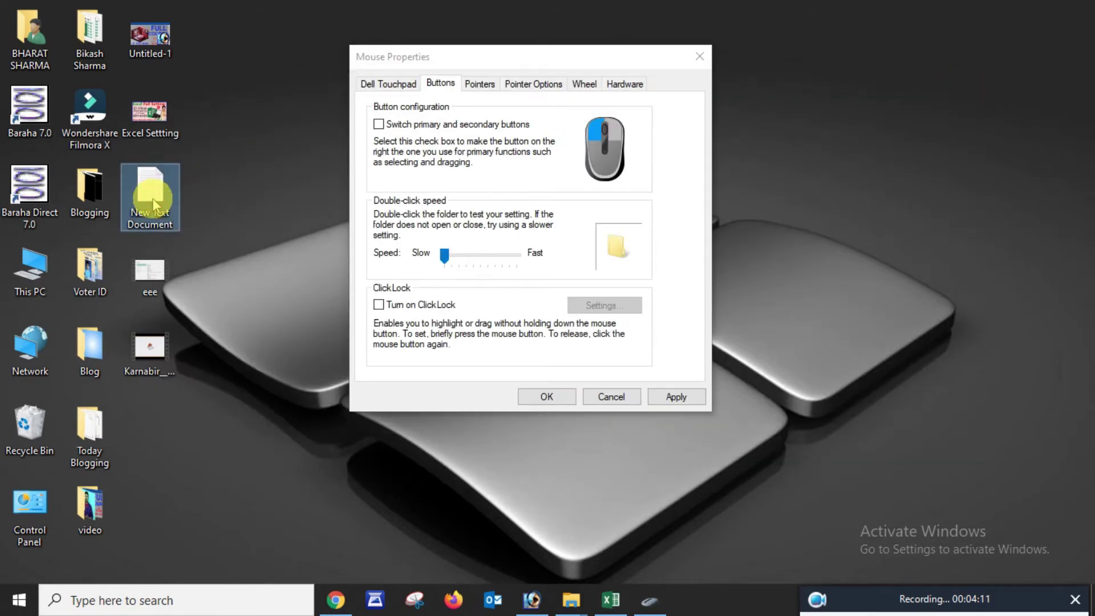
double_click(152, 198)
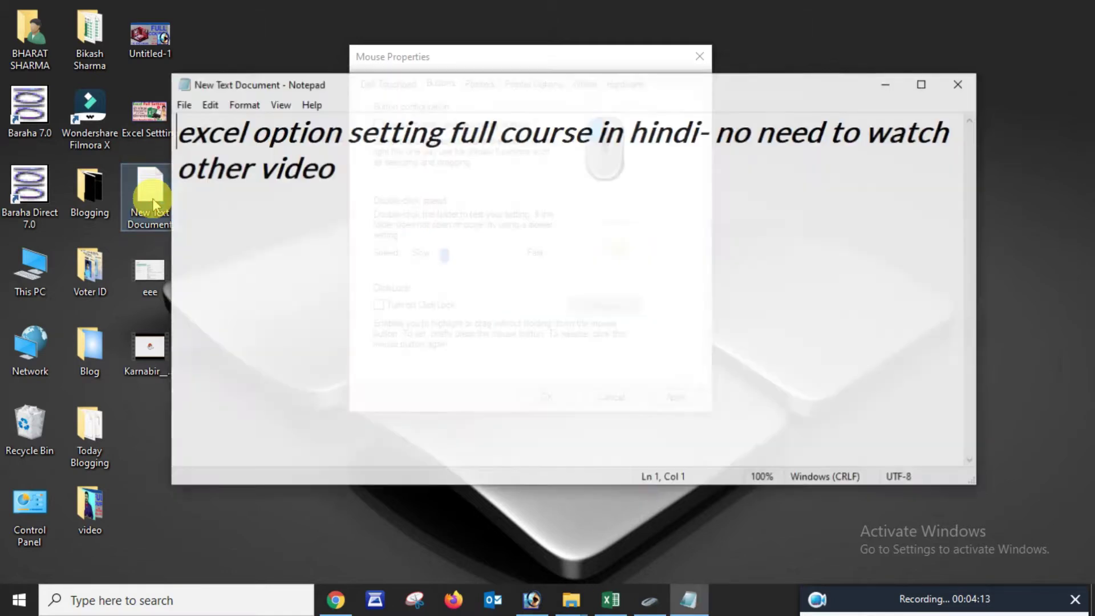
click(962, 84)
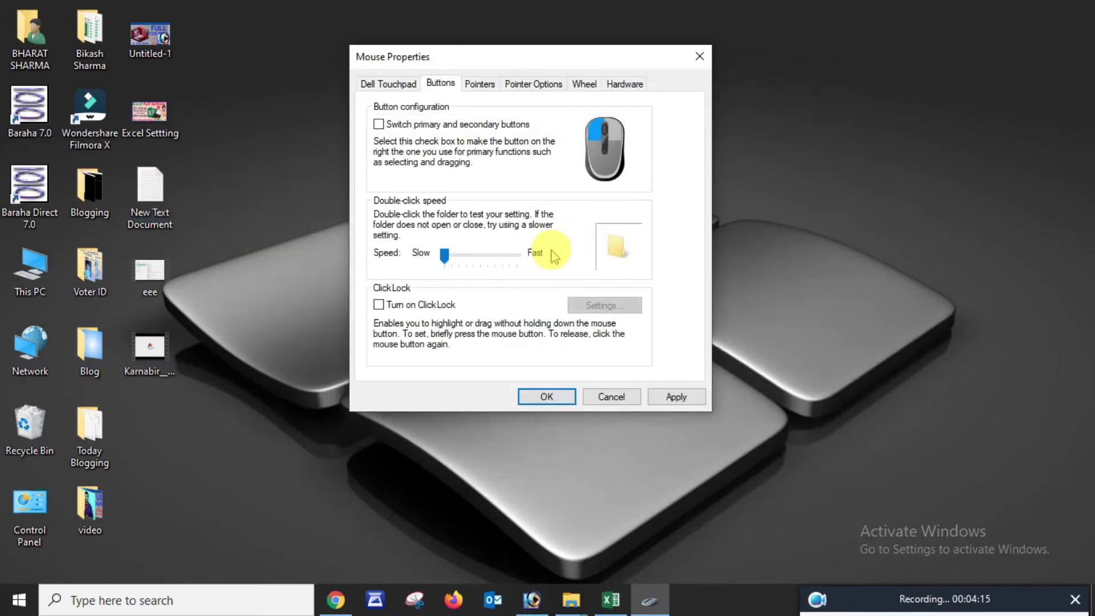
Step: Test the fastest double-click speed by opening and closing New Text Document, and return the speed to slightly above the middle
drag(518, 258, 513, 254)
click(153, 202)
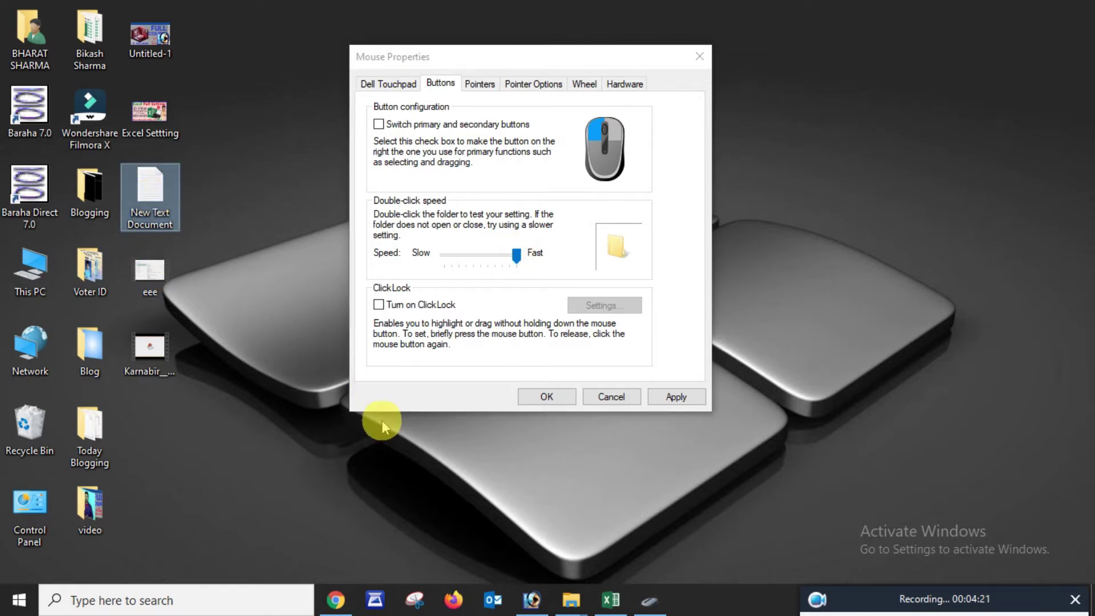
double_click(153, 199)
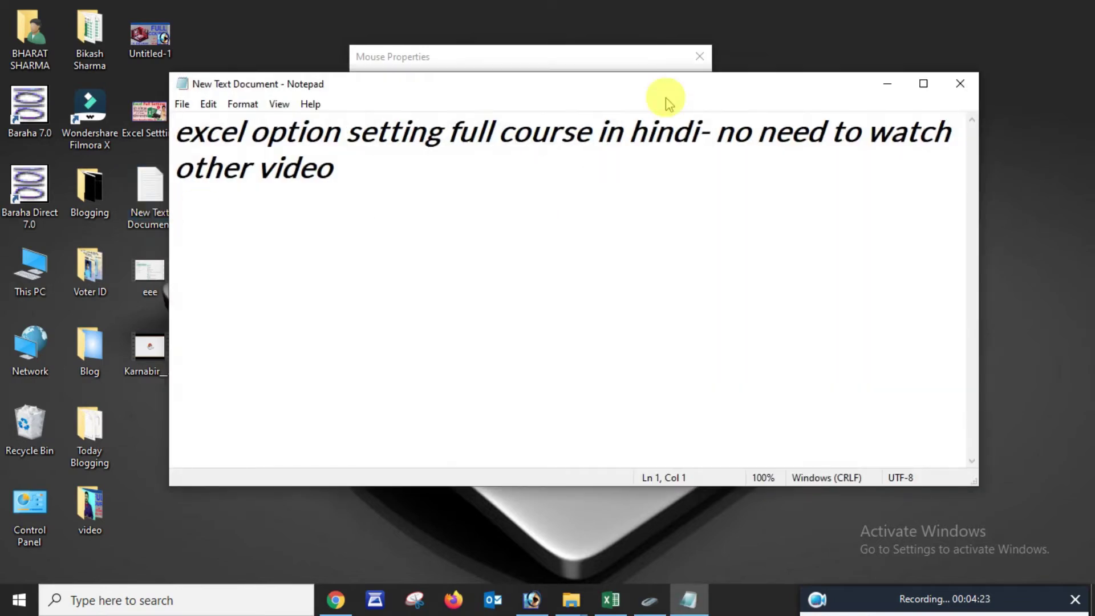
click(960, 85)
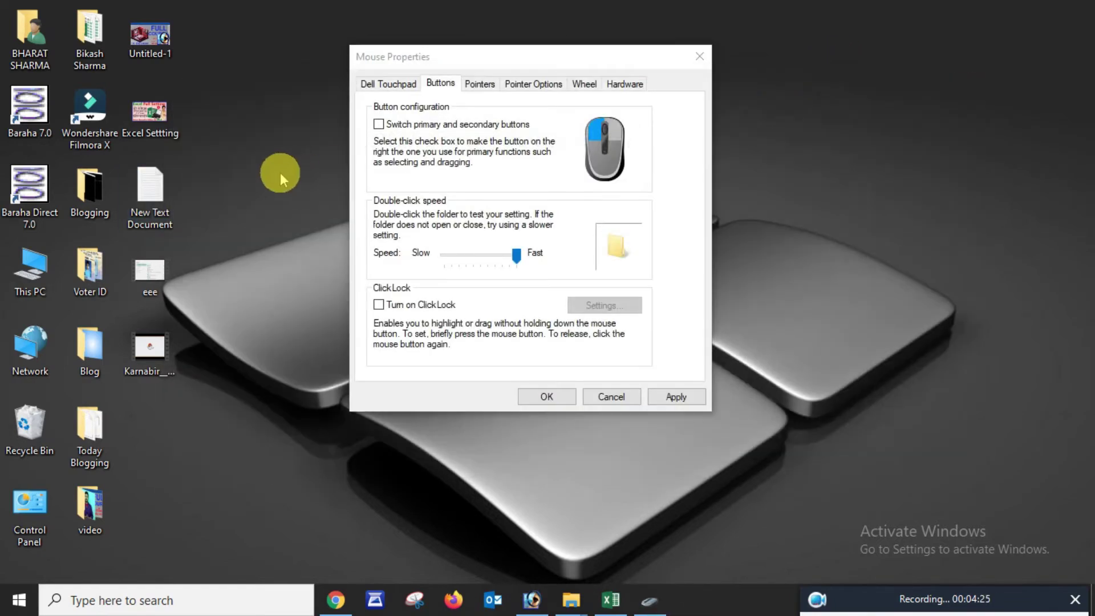
click(487, 255)
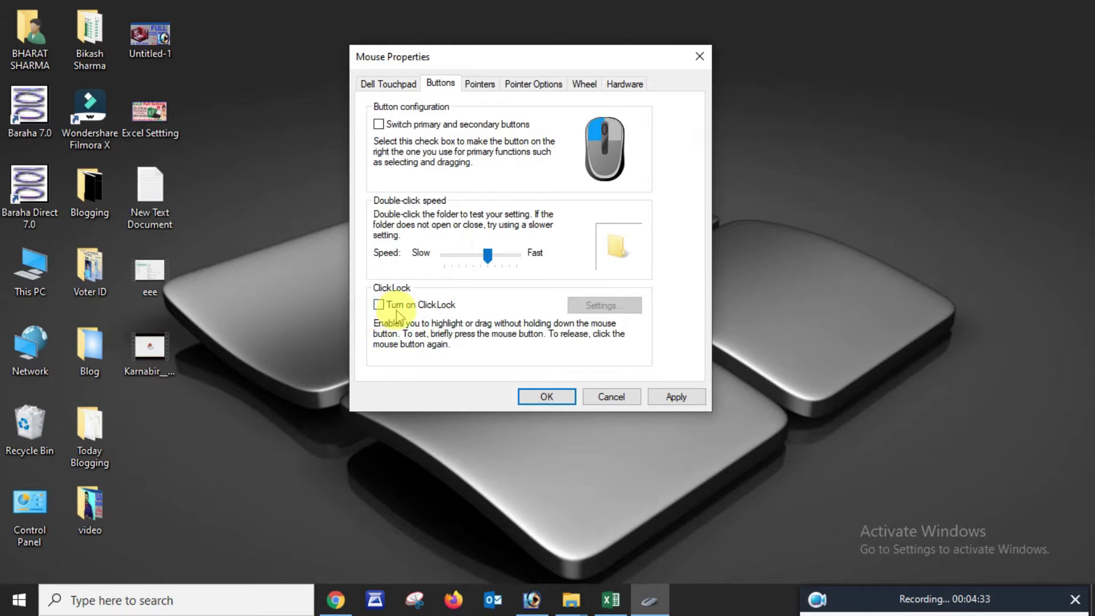
Step: Turn on ClickLock and view its hold-time settings, leaving them without changes
click(379, 306)
click(616, 308)
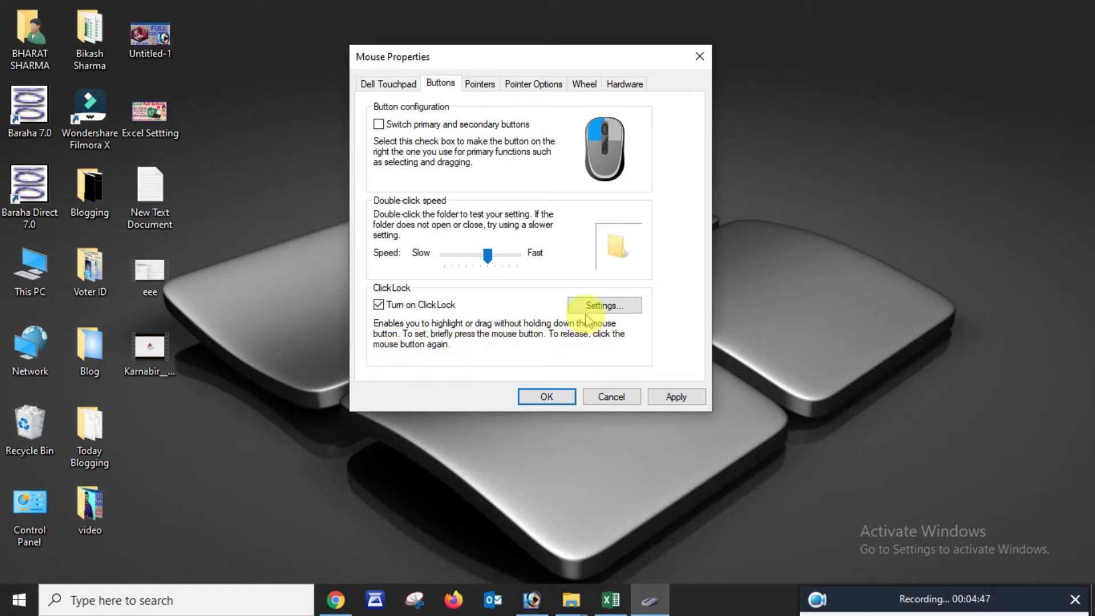
click(593, 309)
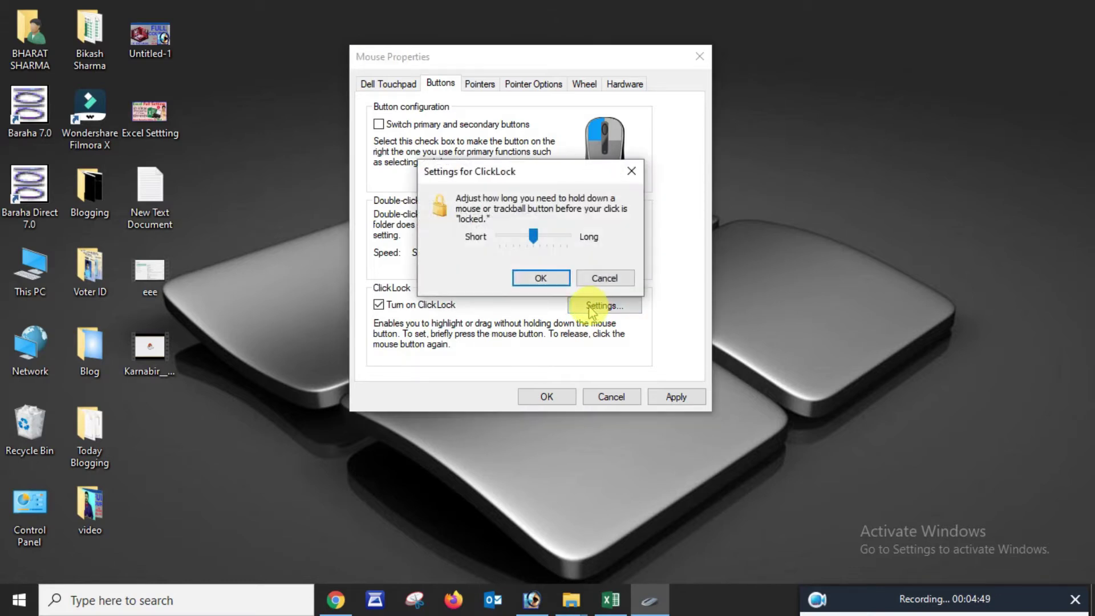
click(605, 277)
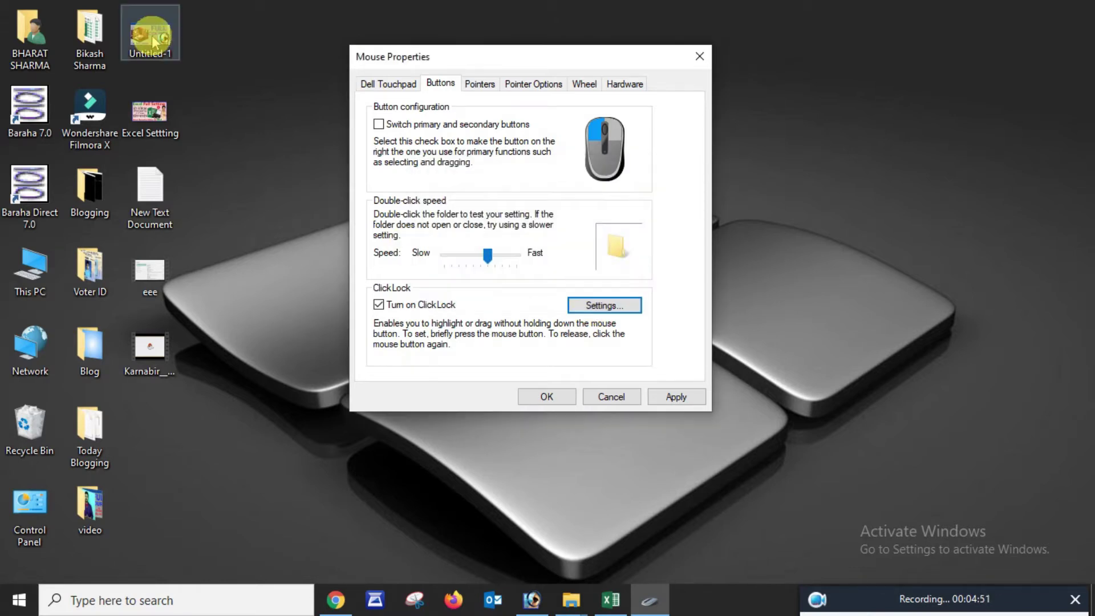
Step: Test ClickLock by moving the Untitled-1 icon around the desktop and dropping it below Excel Settting
drag(940, 610, 271, 46)
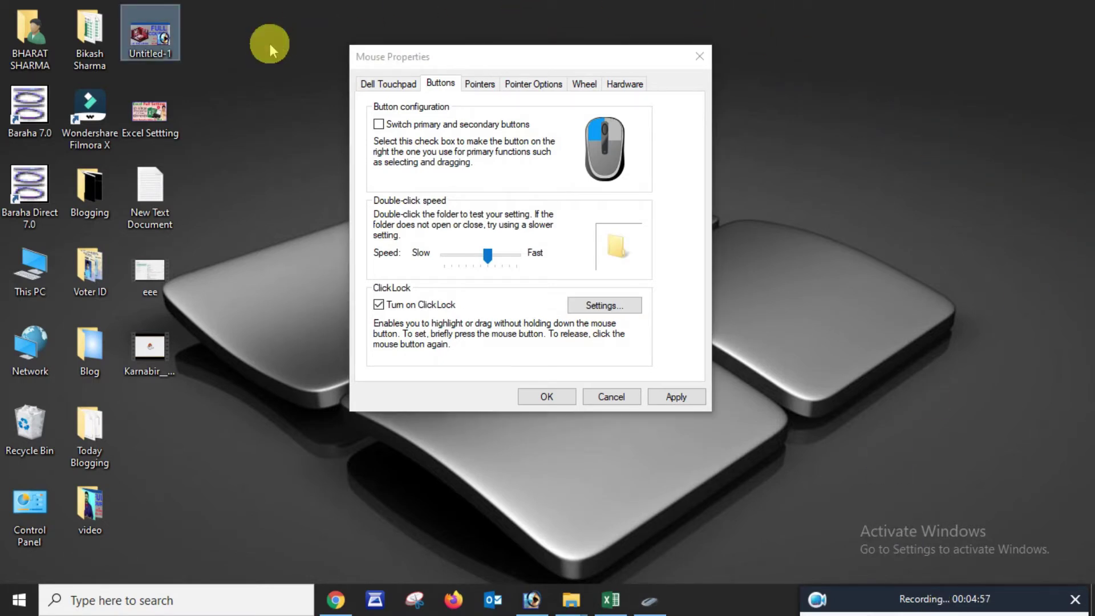
click(239, 119)
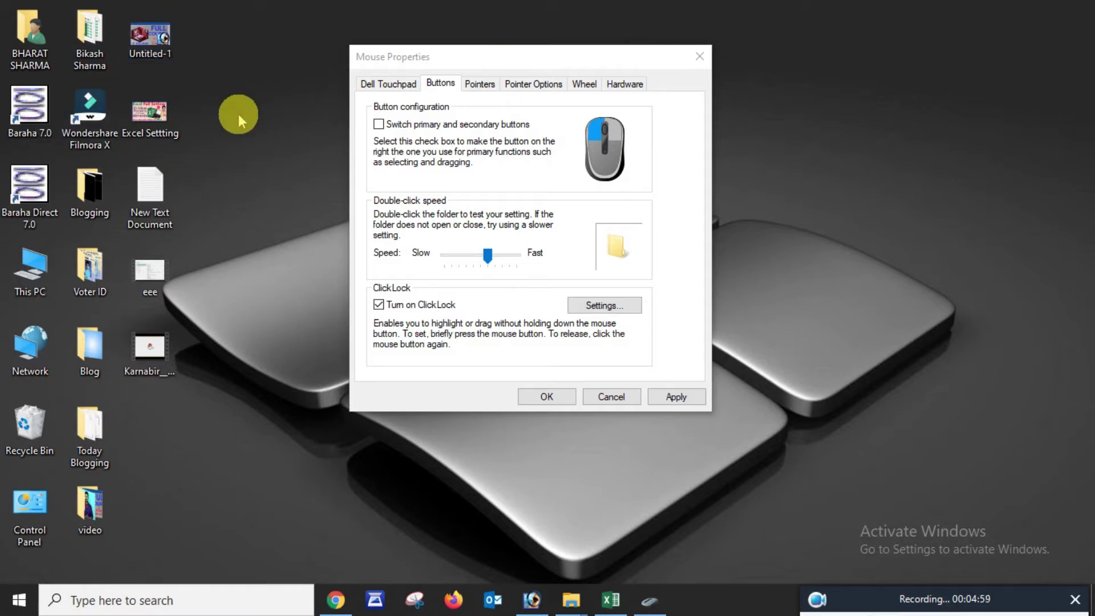
drag(151, 108, 144, 35)
drag(1089, 314, 254, 110)
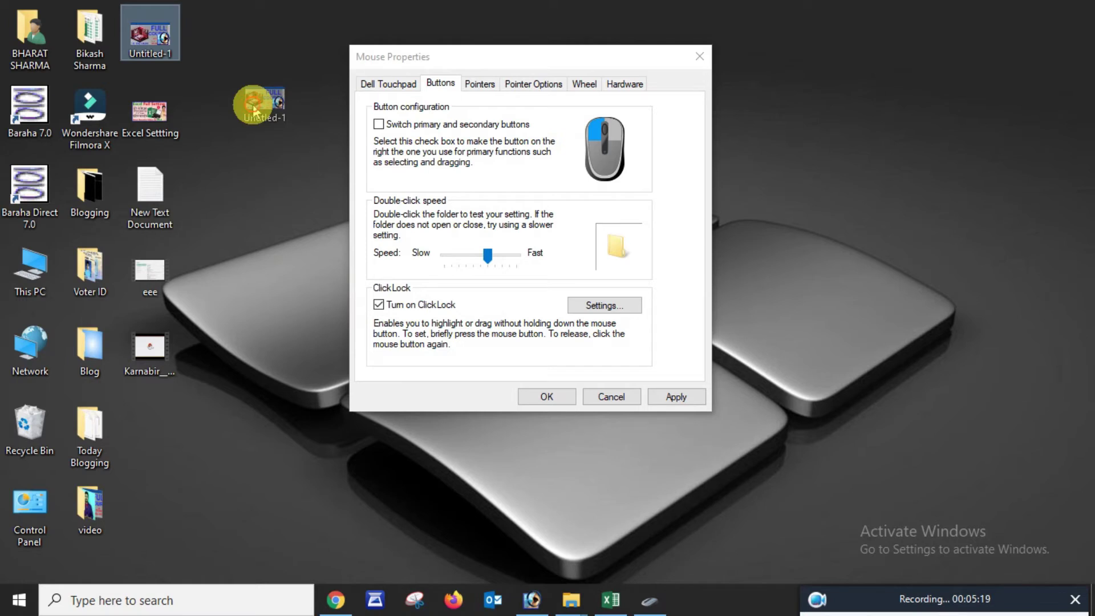
mouse_move(254, 111)
mouse_down()
mouse_move(259, 147)
mouse_move(251, 113)
mouse_move(272, 105)
mouse_move(237, 116)
mouse_up()
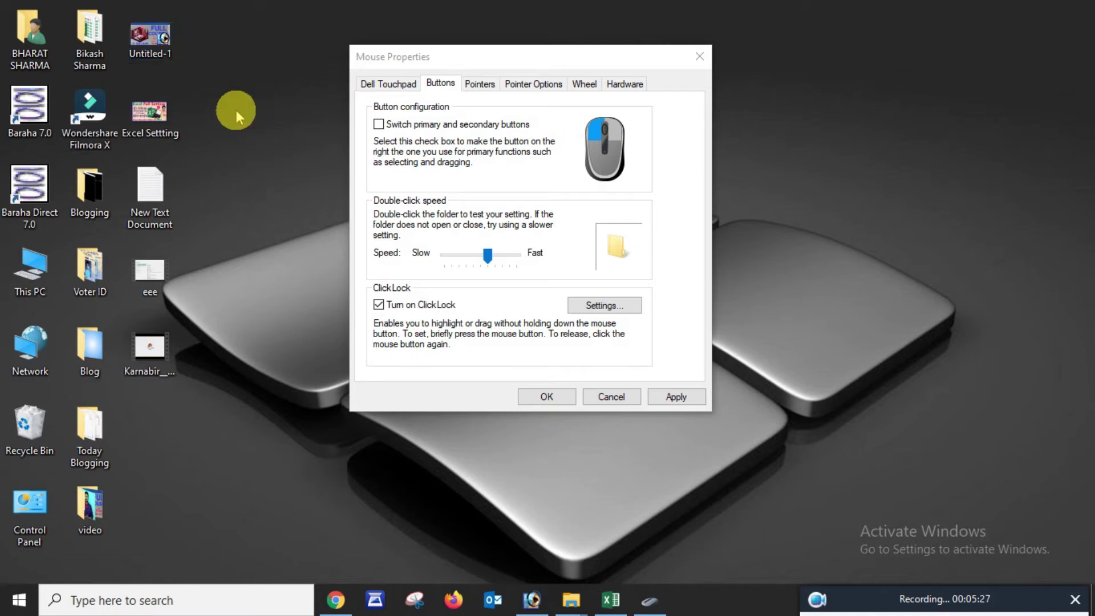
drag(152, 42, 959, 233)
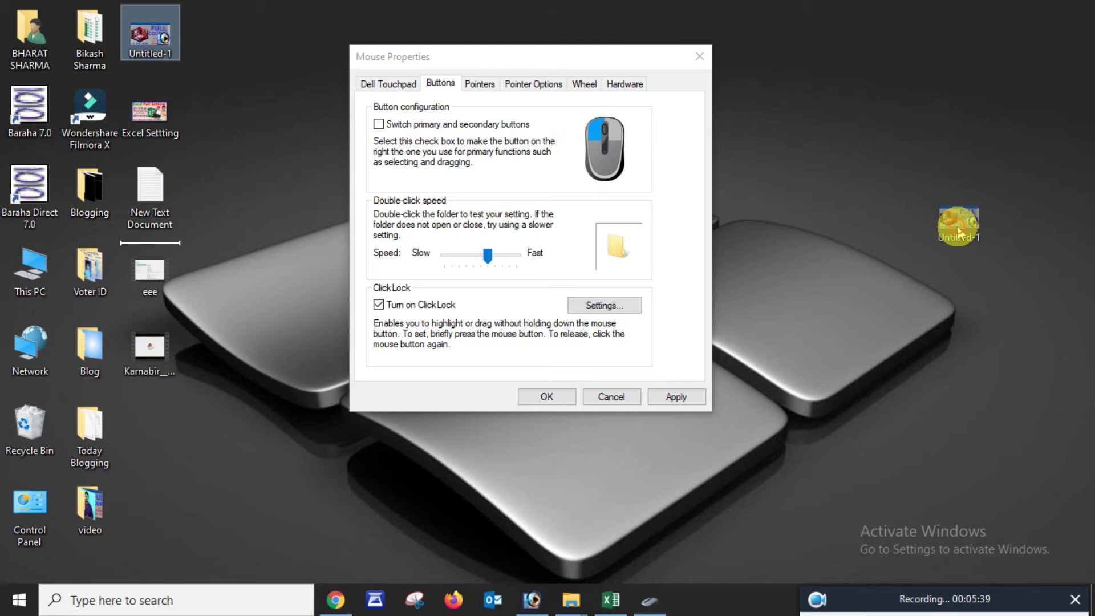
drag(961, 232, 945, 199)
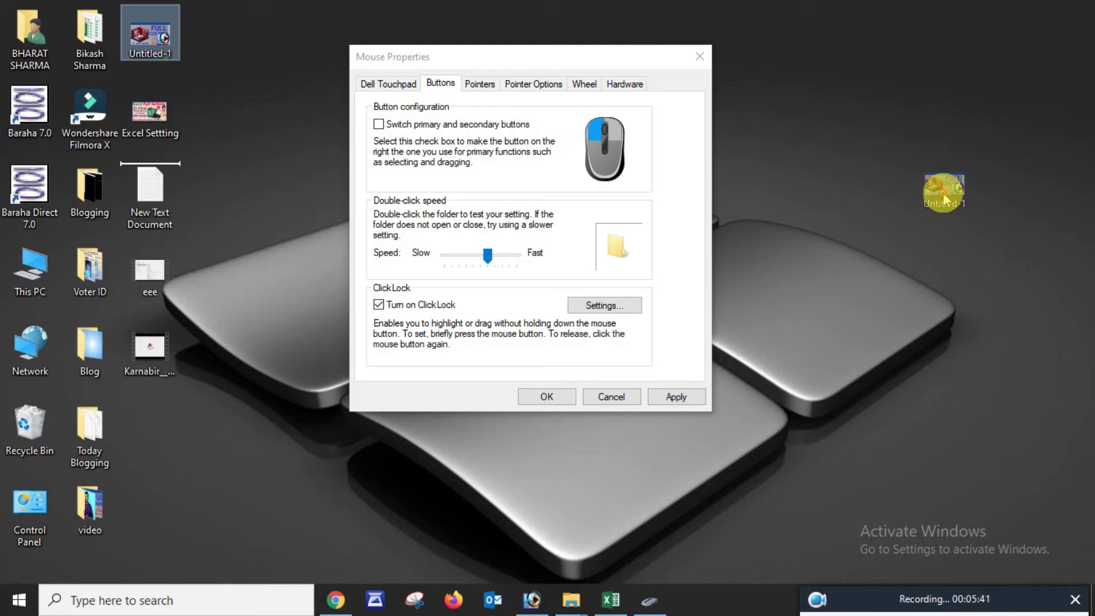
click(945, 198)
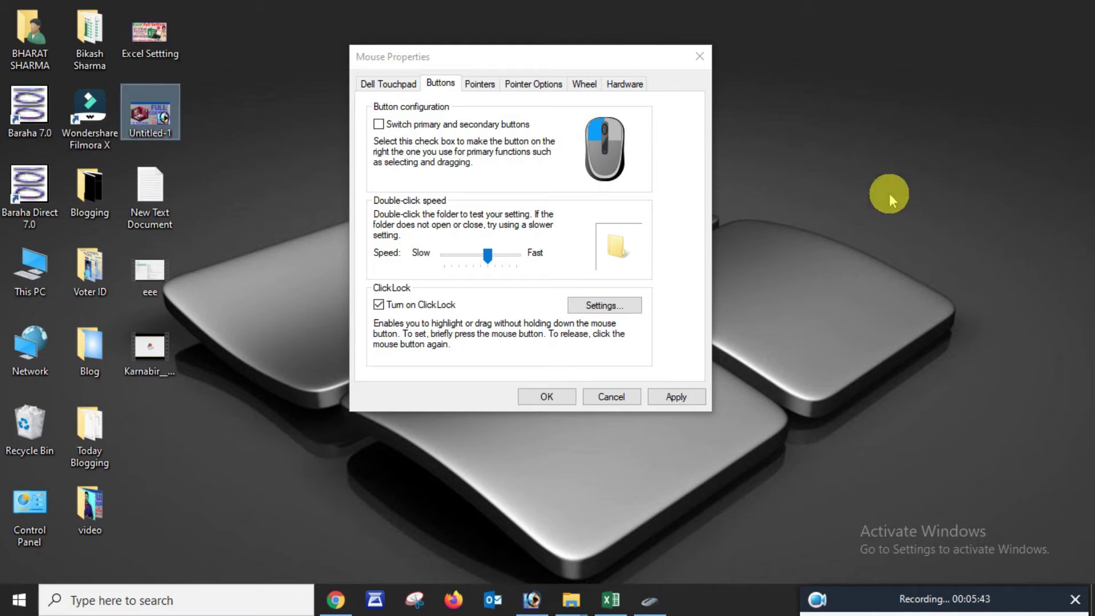
Step: Turn off ClickLock and move the Untitled-1 desktop icon below the eee icon
click(379, 305)
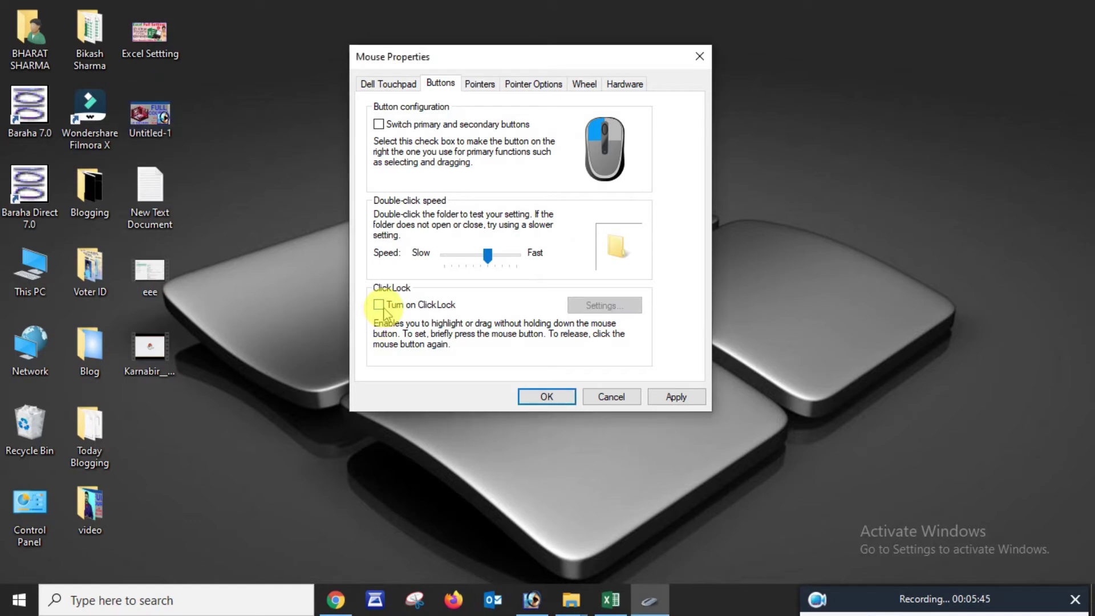
drag(158, 123, 1010, 229)
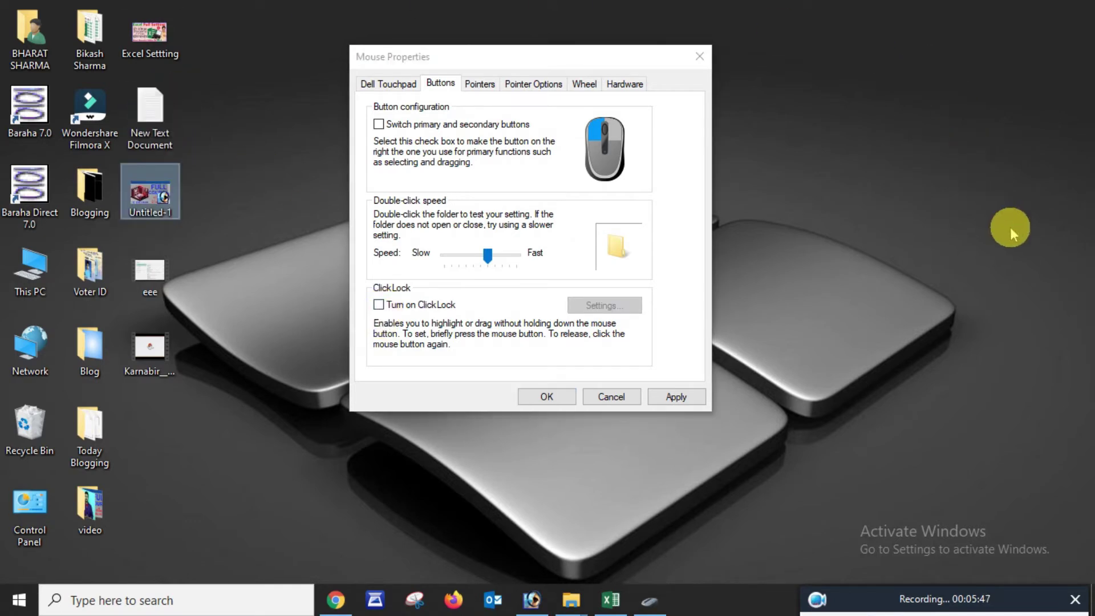
mouse_move(160, 206)
mouse_down()
mouse_move(407, 517)
mouse_move(861, 320)
mouse_move(860, 208)
mouse_move(734, 470)
mouse_move(241, 287)
mouse_move(183, 285)
mouse_up()
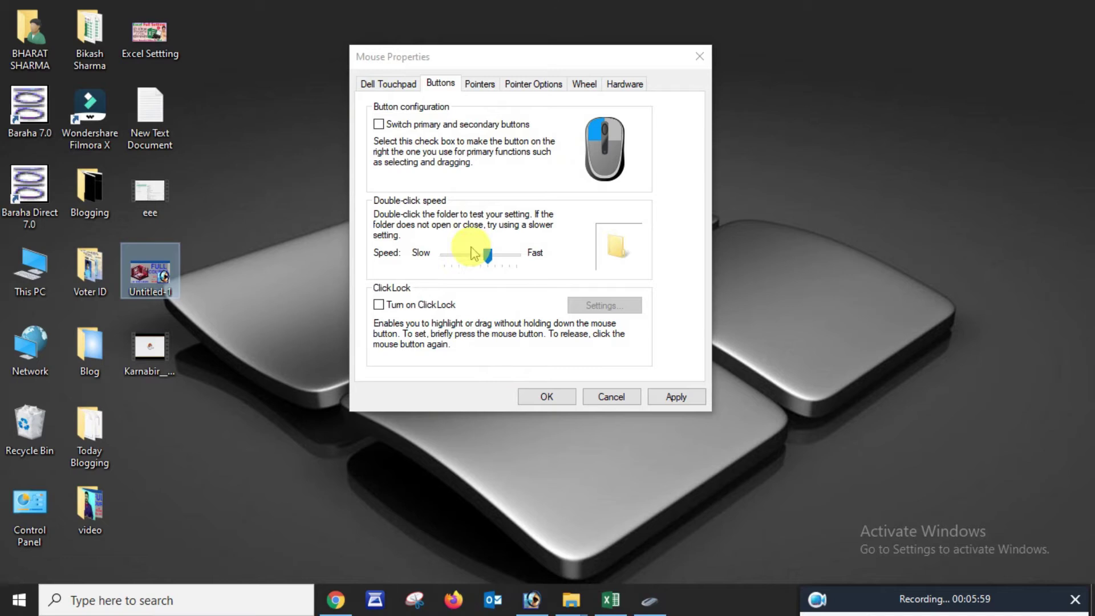
Step: View the pointer settings and the list of available pointer schemes, keeping Windows Default (system scheme)
click(480, 85)
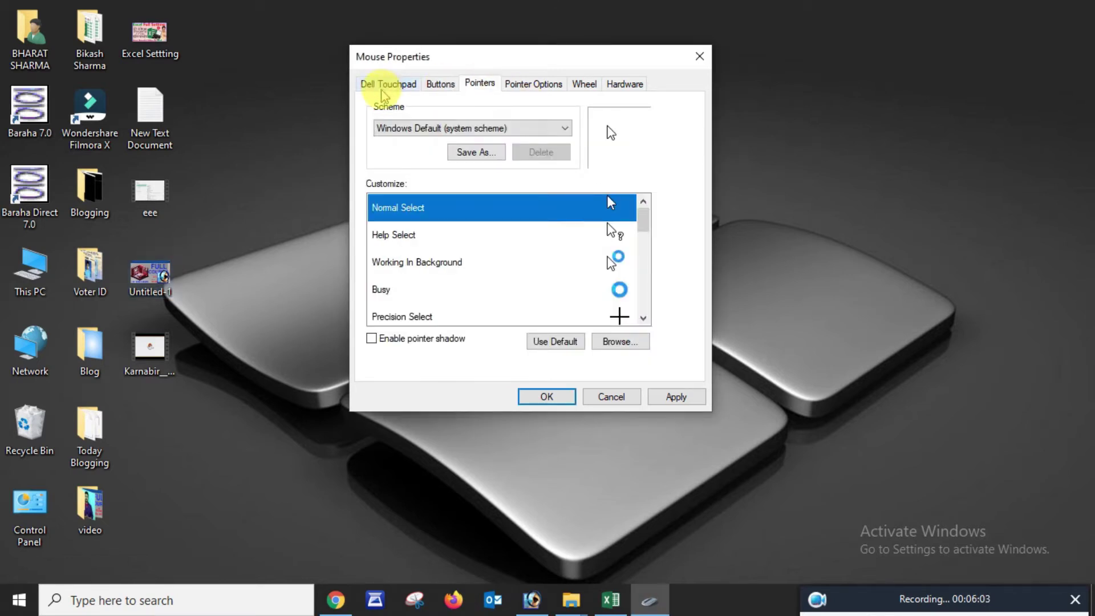
drag(642, 229, 634, 192)
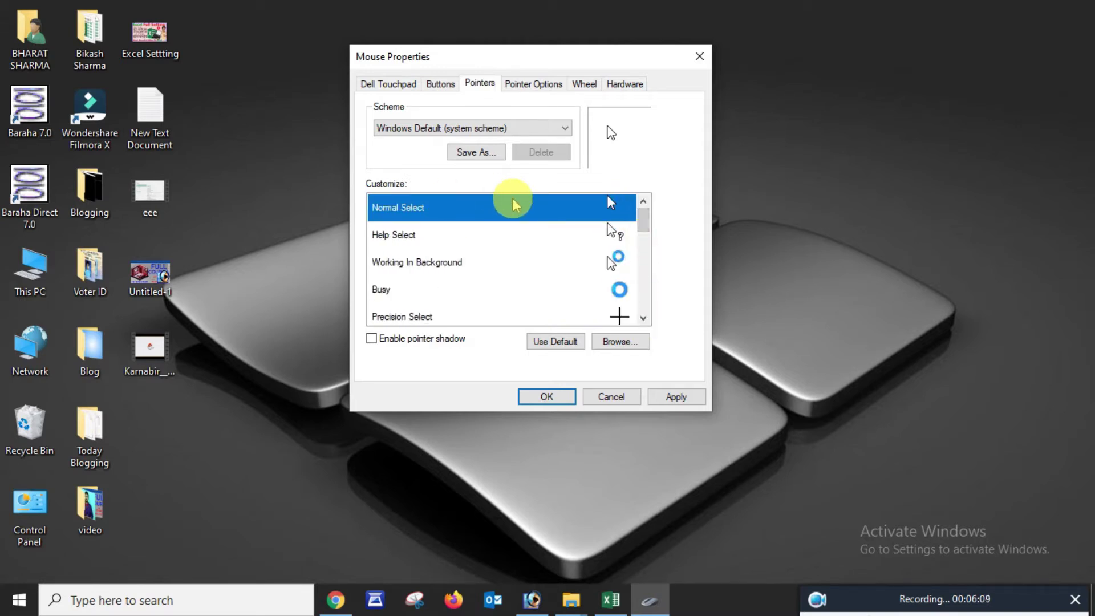
click(409, 128)
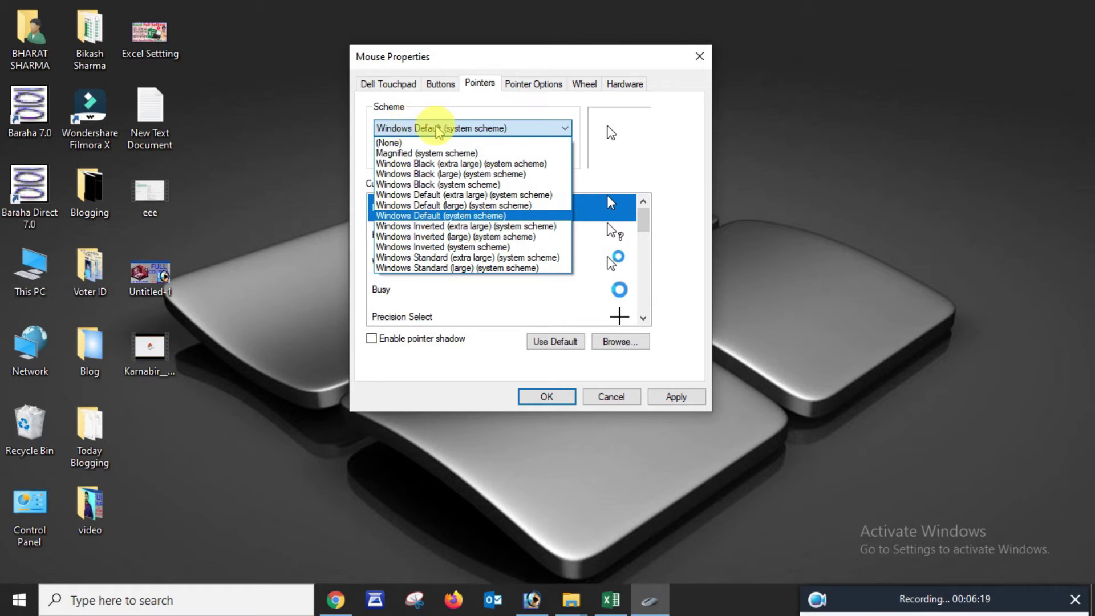
click(439, 129)
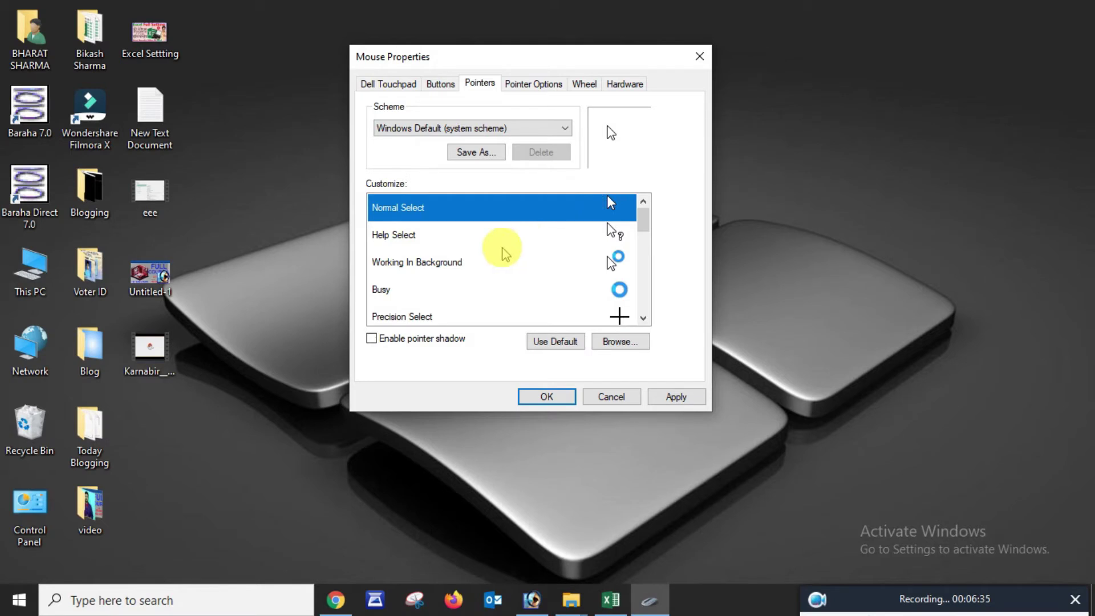
Step: Preview the Help Select, Working In Background, Busy, Precision Select, Text Select, Handwriting and Unavailable pointers
click(457, 239)
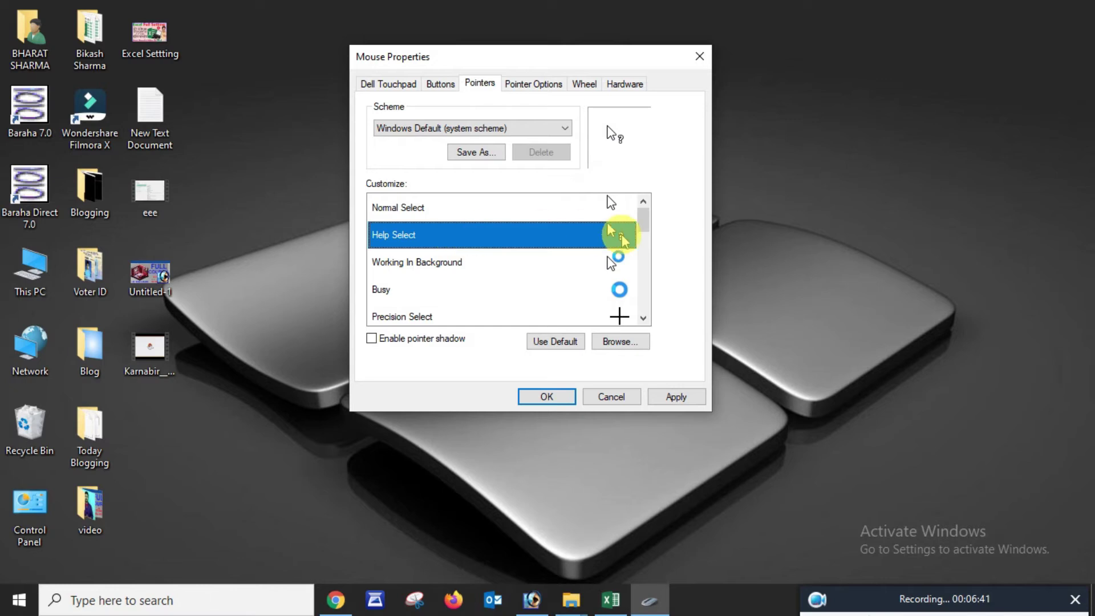
click(428, 266)
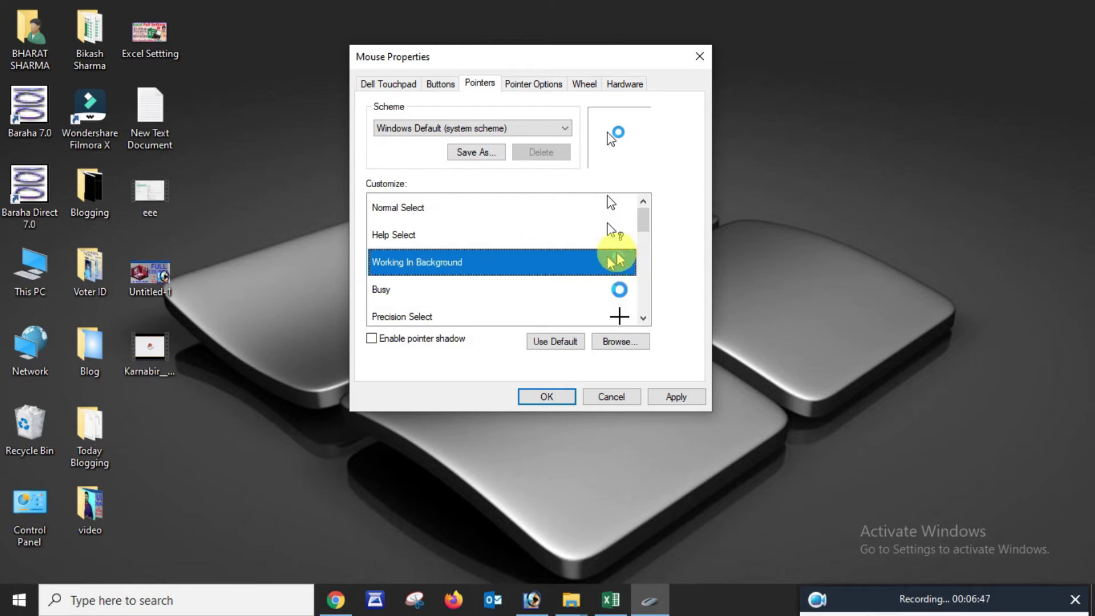
click(392, 295)
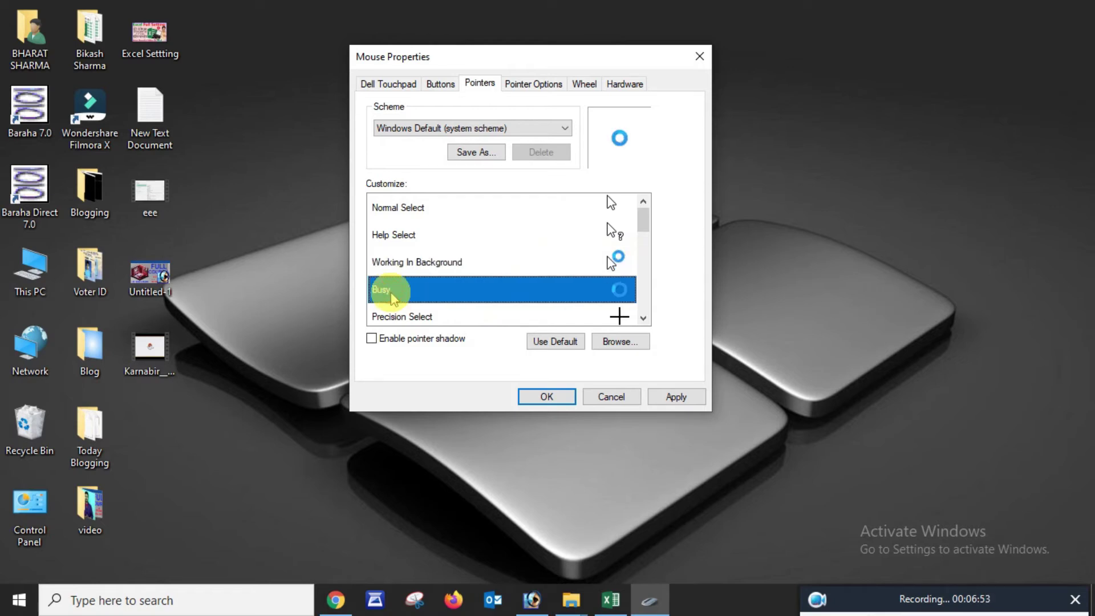
drag(643, 221, 649, 236)
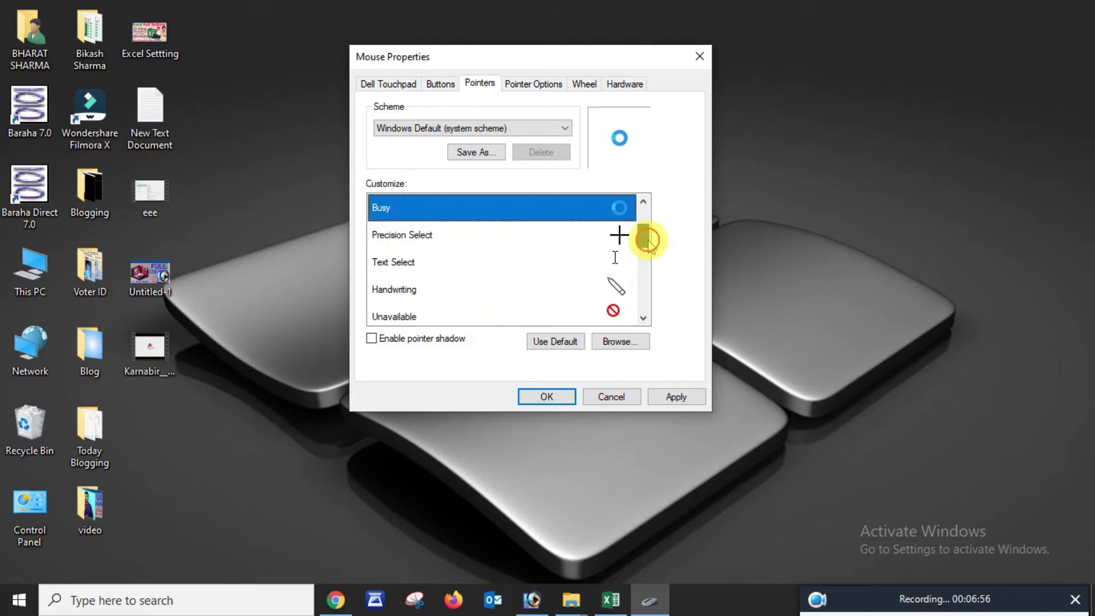
click(423, 240)
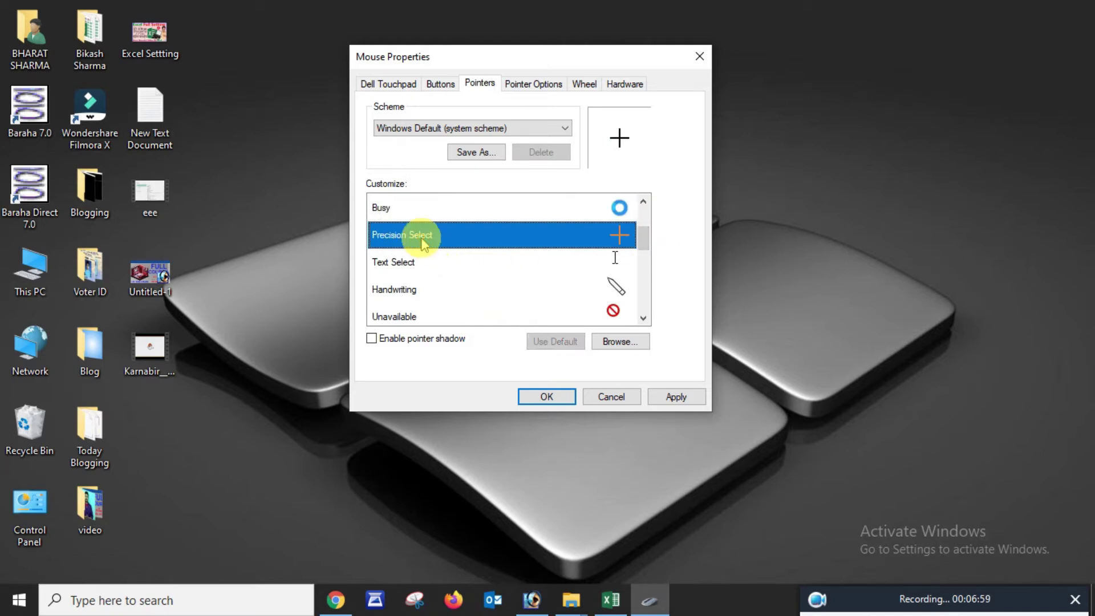
click(410, 268)
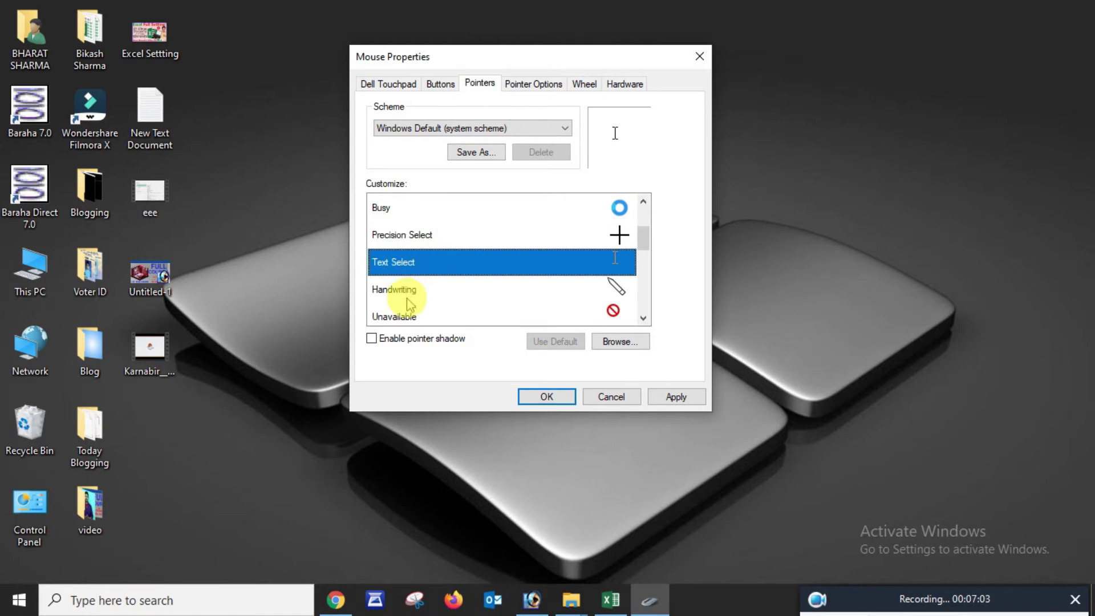
click(407, 296)
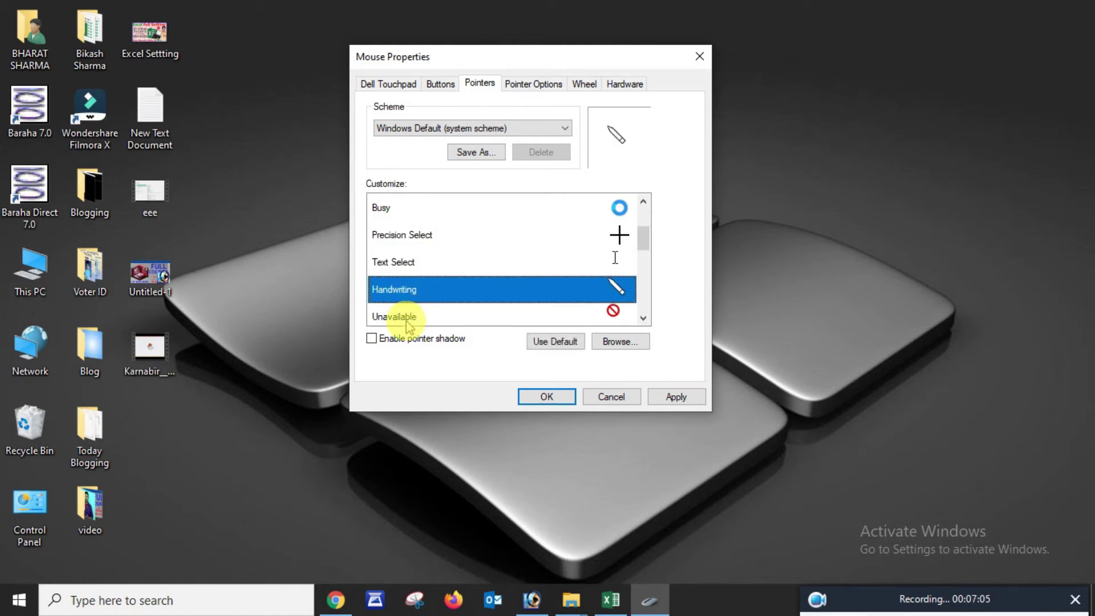
click(407, 320)
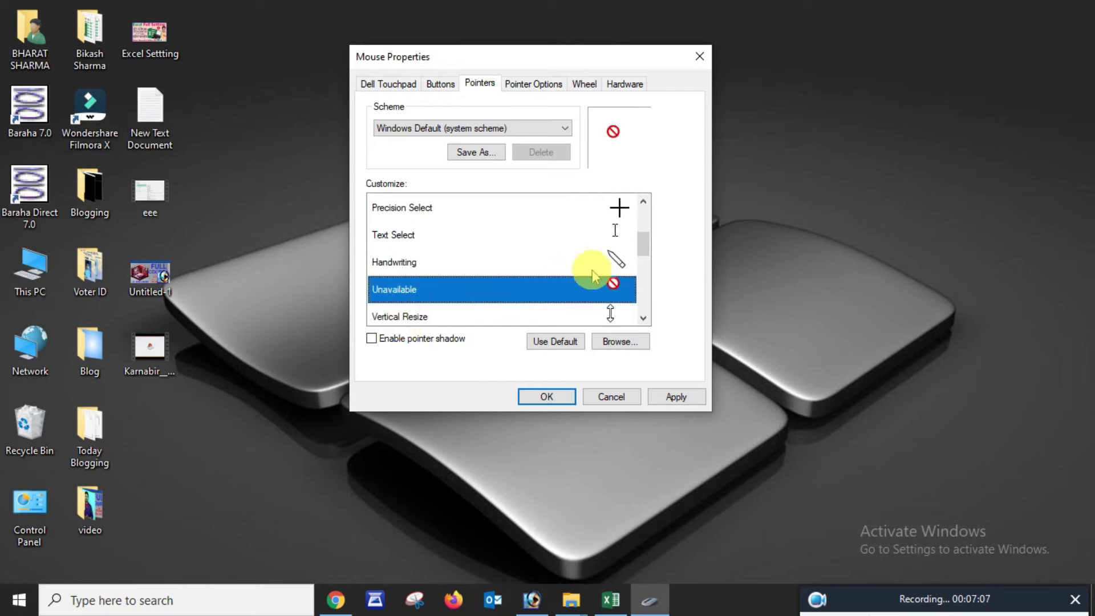
drag(645, 257, 643, 206)
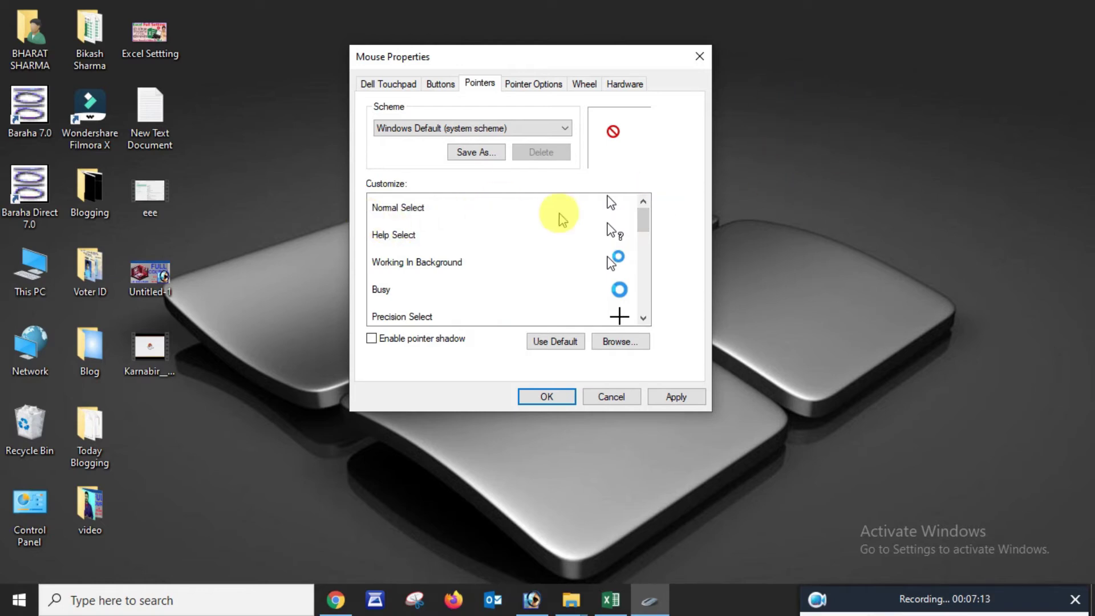
Step: Change the Normal Select pointer to the aero_busy cursor and apply the change
click(413, 212)
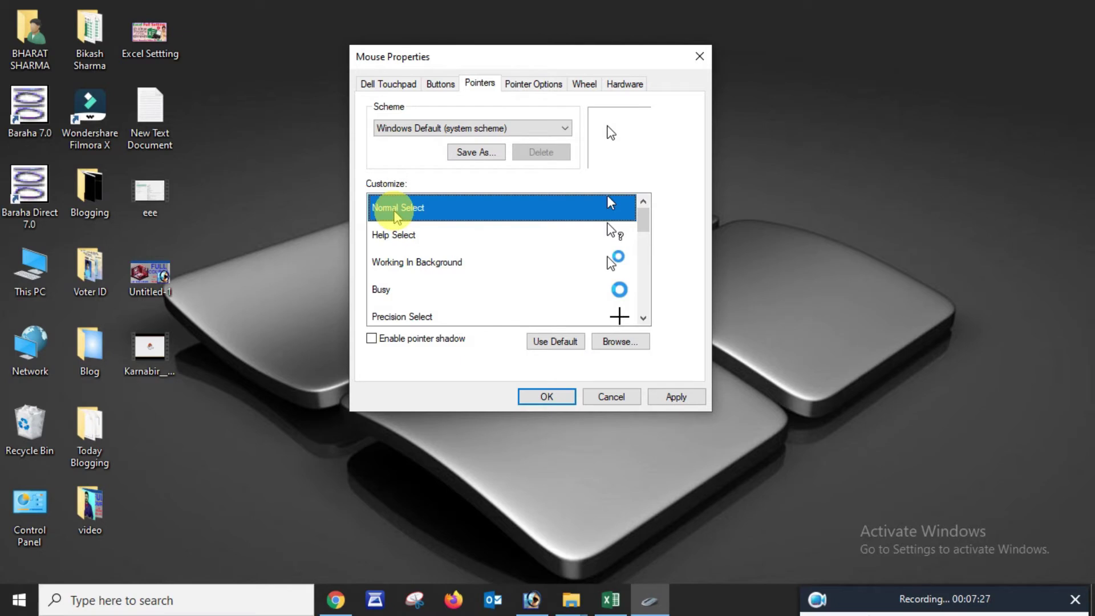
click(623, 345)
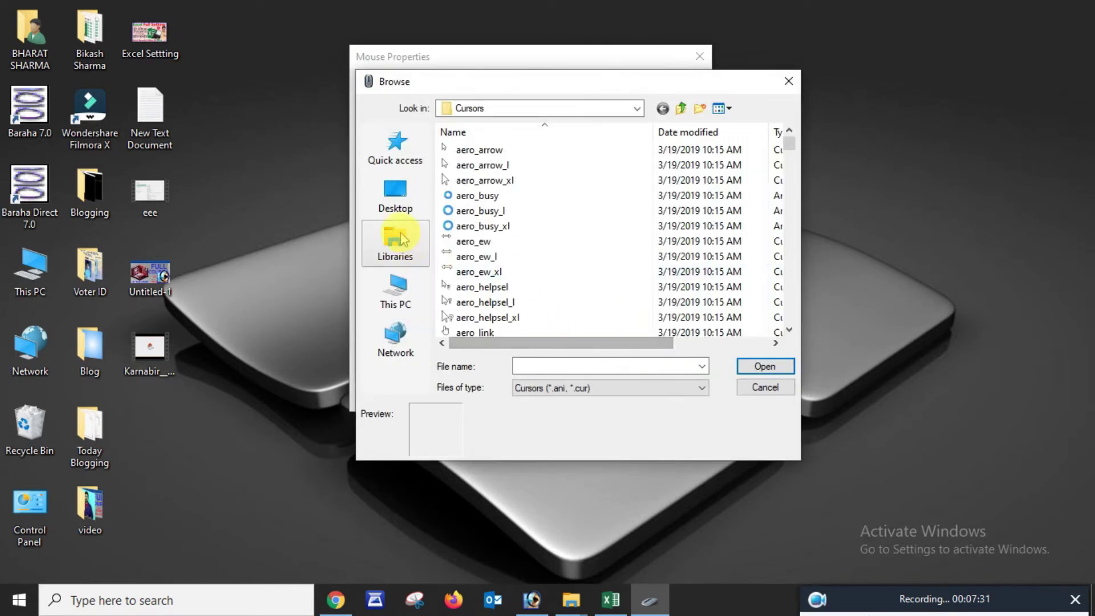
click(790, 143)
drag(790, 144, 787, 113)
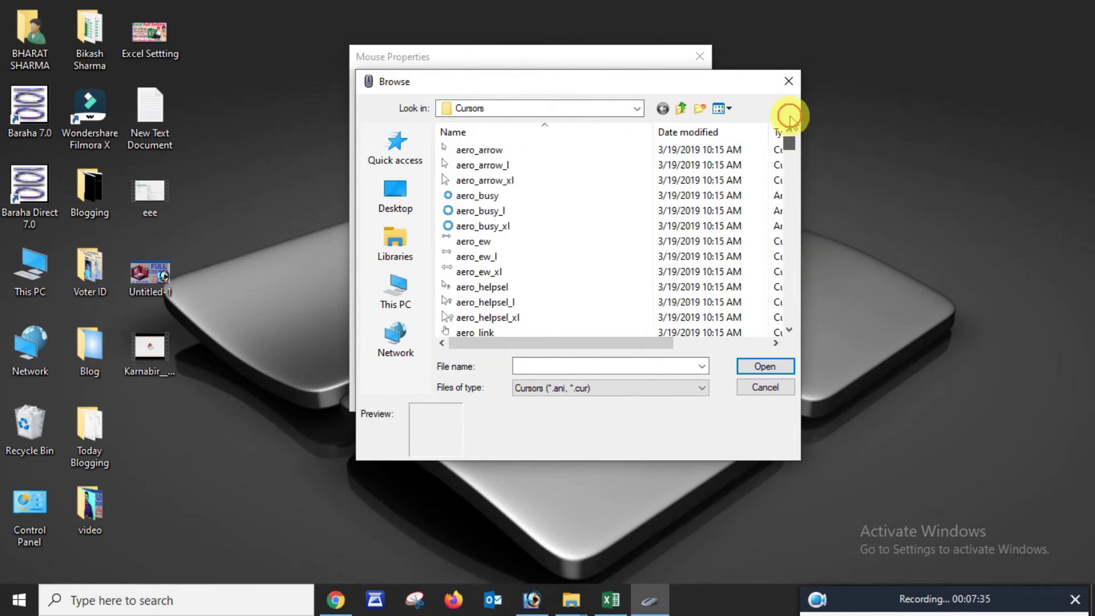
click(469, 197)
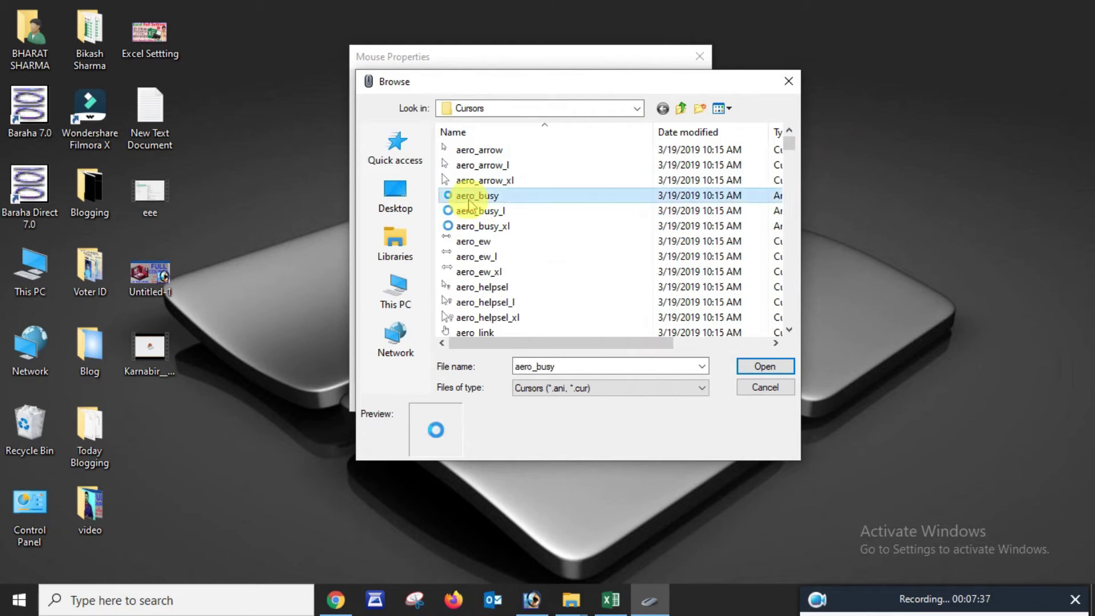
click(767, 370)
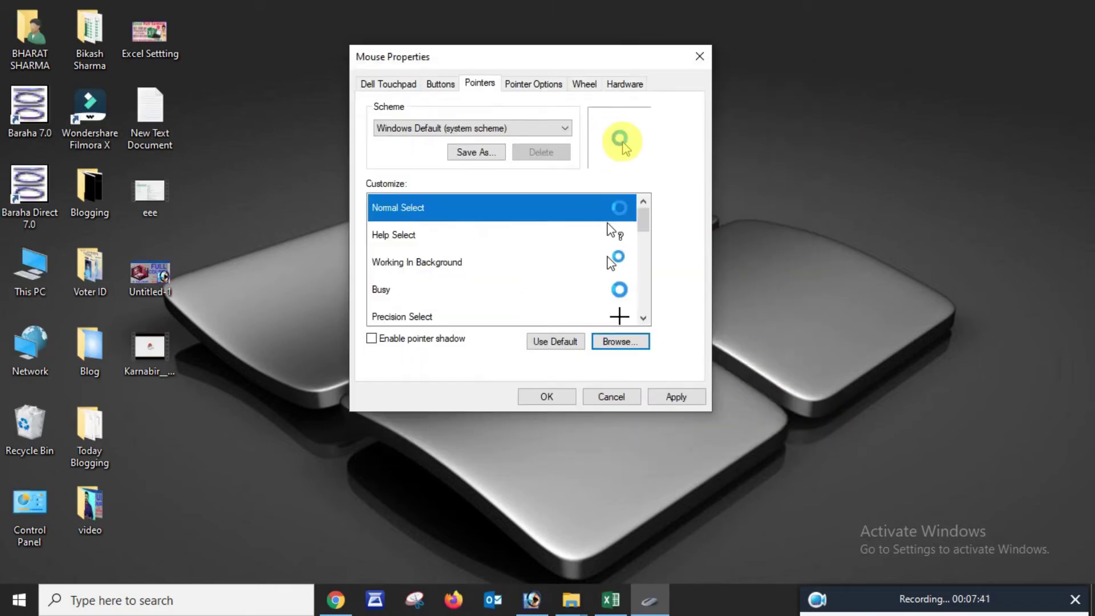
click(669, 402)
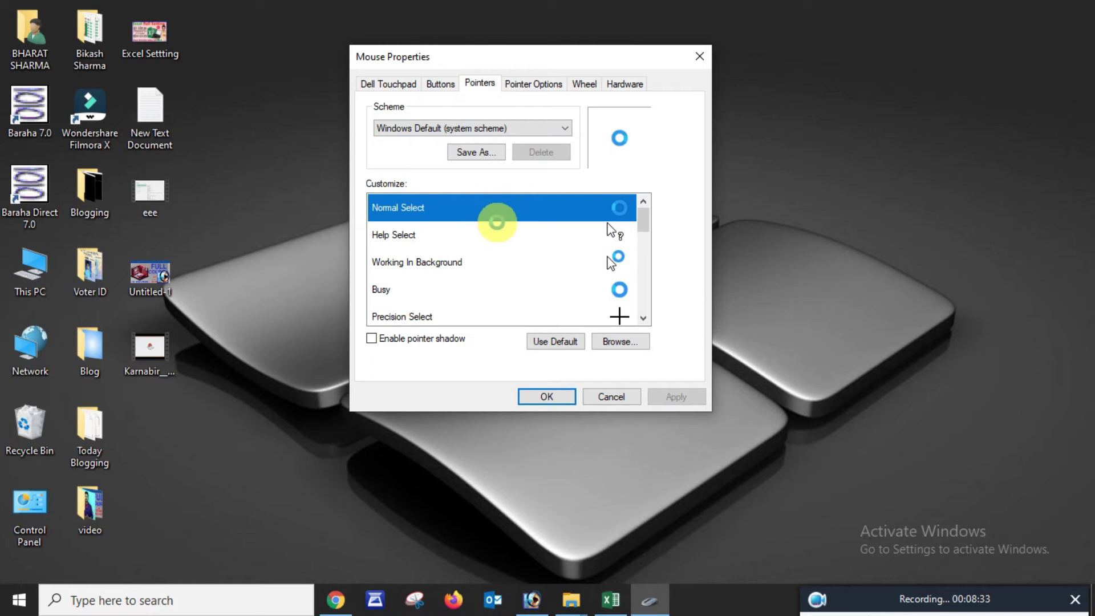
Step: Restore the default cursor for Normal Select and apply it
click(558, 343)
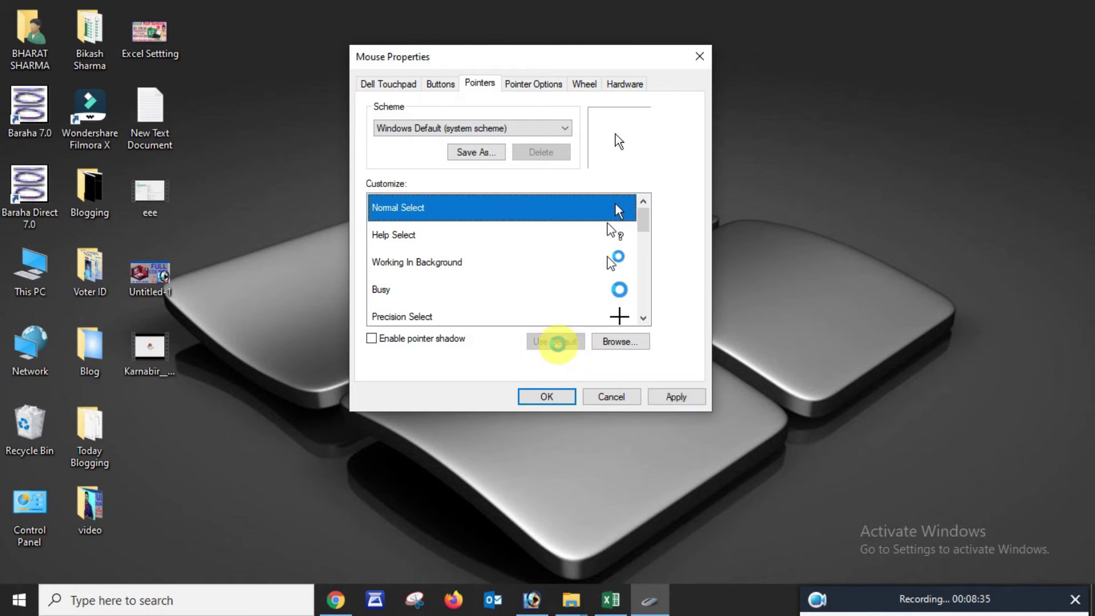
click(675, 395)
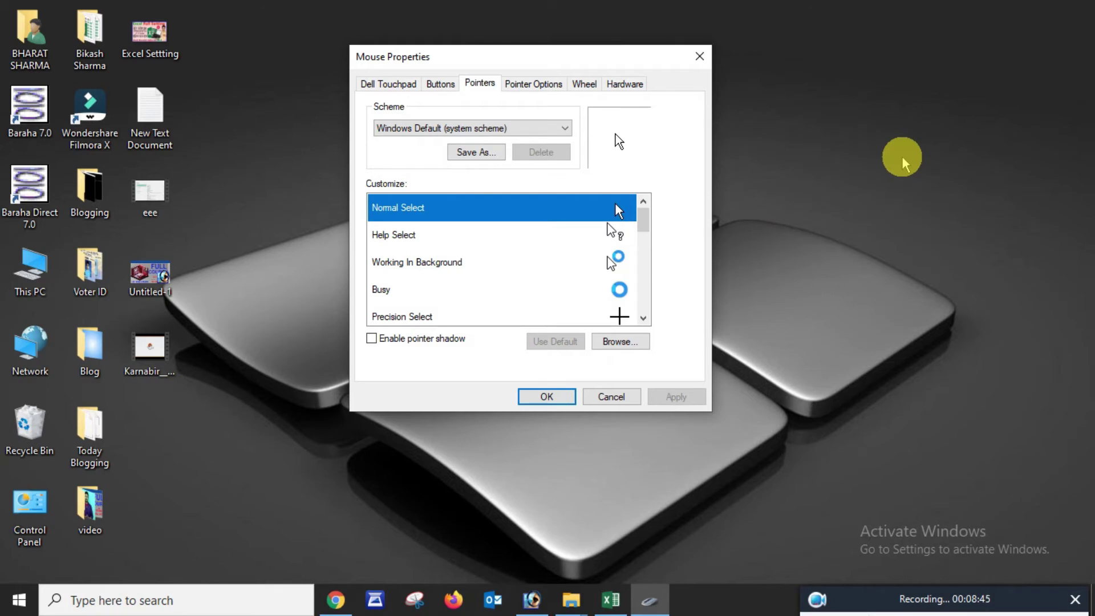
Step: Examine the remaining pointer types in the Customize list, down to Location Select
click(643, 319)
click(643, 319)
click(644, 319)
click(643, 319)
click(644, 319)
click(644, 319)
click(644, 319)
click(644, 318)
click(643, 318)
click(644, 318)
click(643, 318)
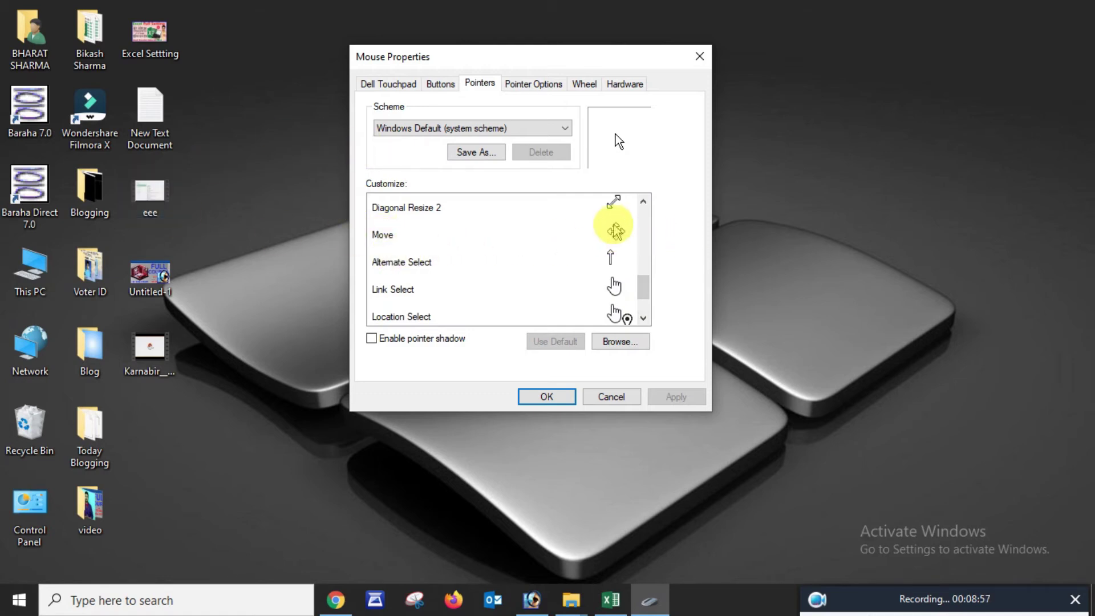
Step: Browse the cursor files available for the Move pointer, select busy_l and cancel without assigning it
click(391, 236)
click(632, 346)
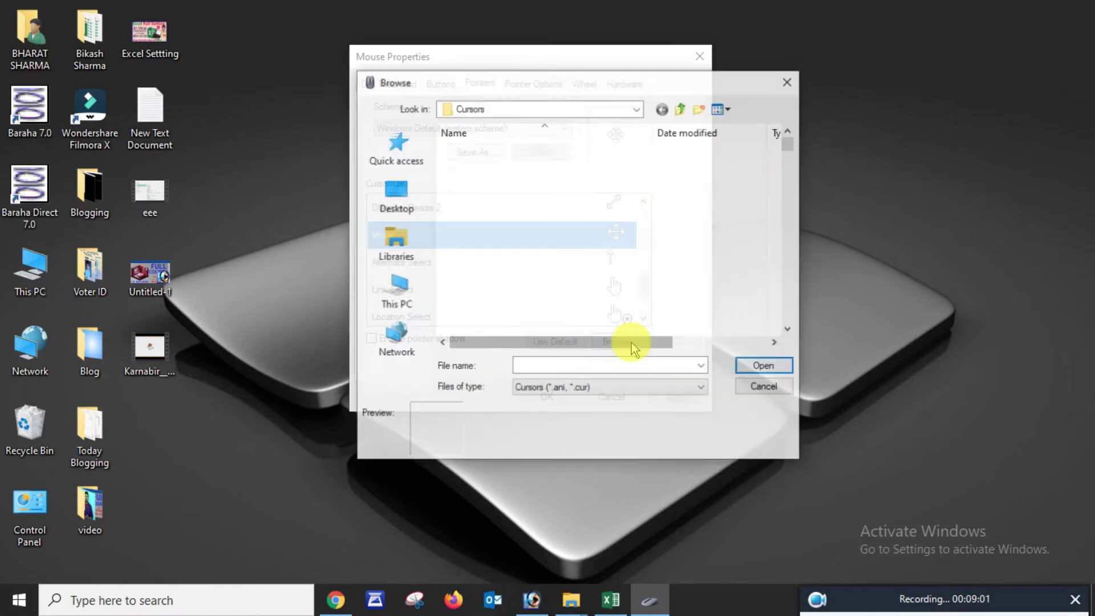
scroll(583, 266, down, 3)
scroll(583, 265, down, 20)
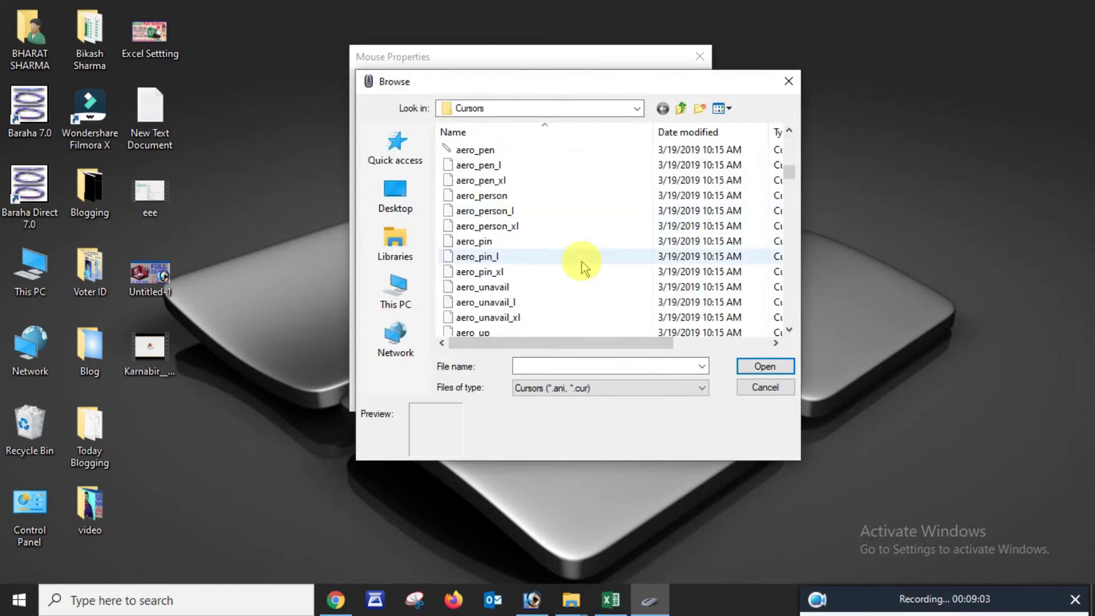
scroll(583, 265, down, 4)
scroll(586, 261, up, 6)
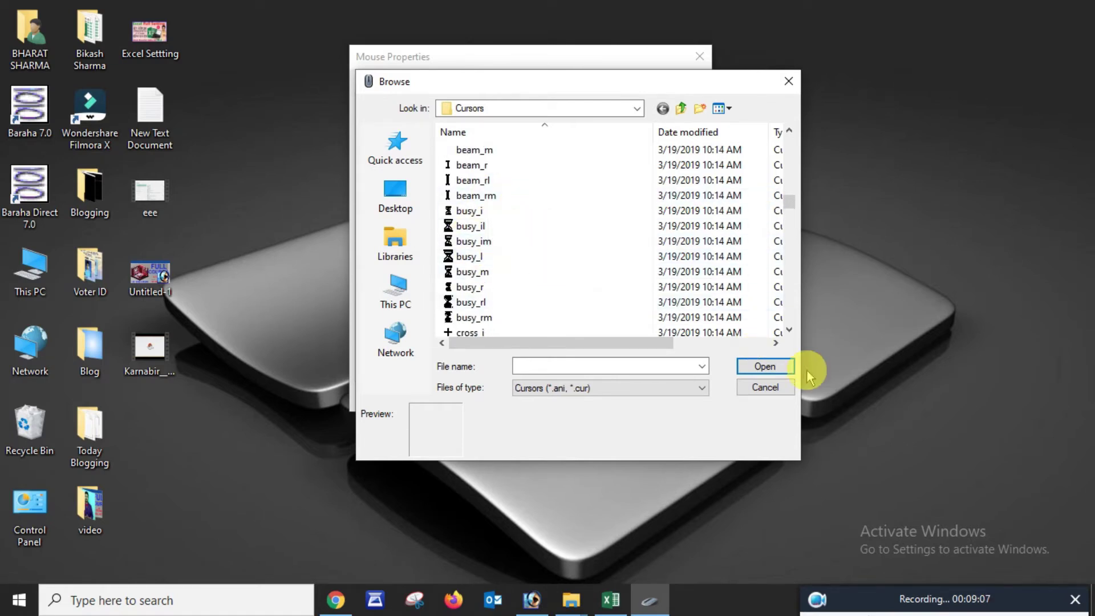
click(528, 257)
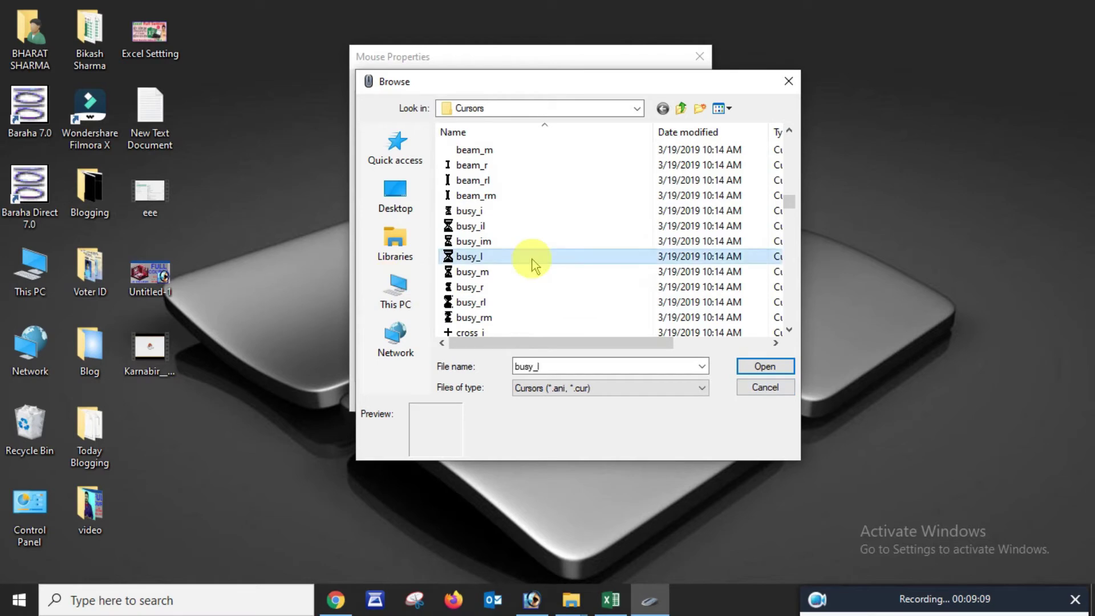
click(758, 387)
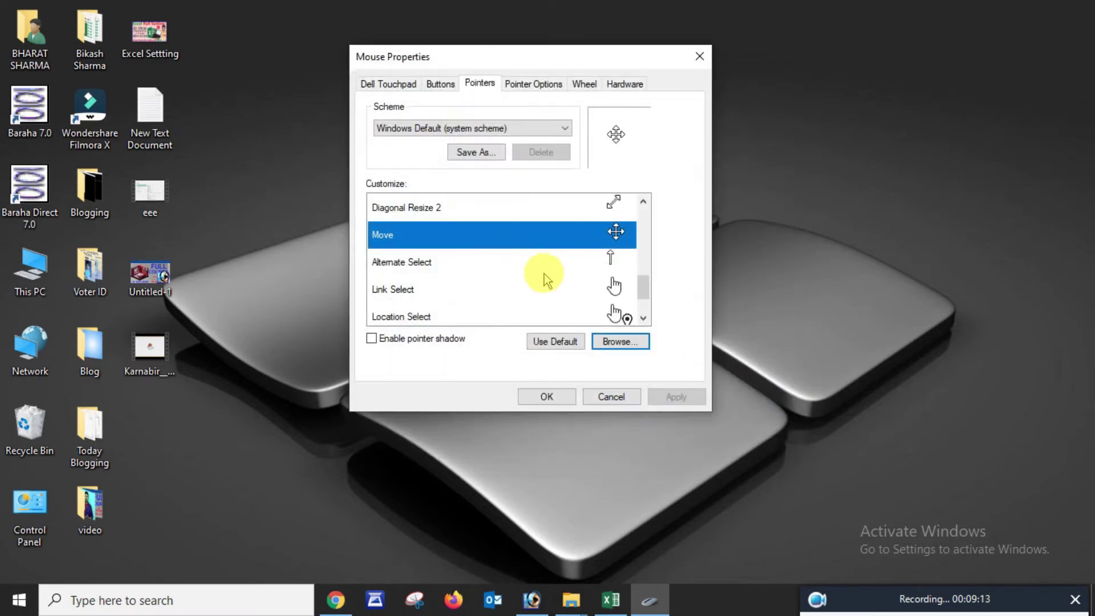
Step: Return to the start of the pointer list and try the pointer shadow option, leaving it disabled
scroll(545, 276, up, 4)
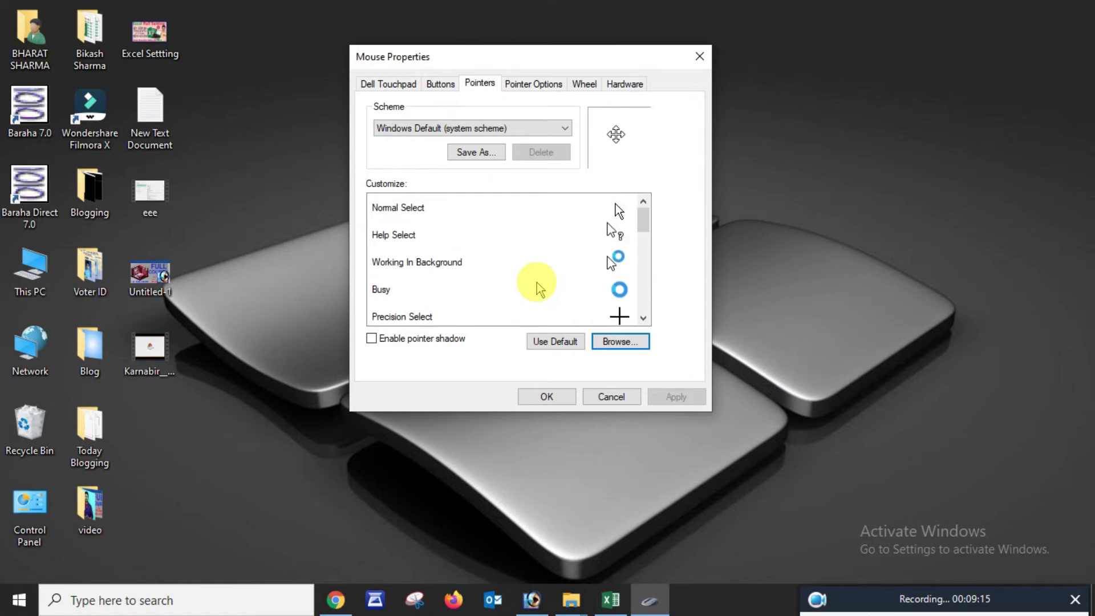
click(371, 340)
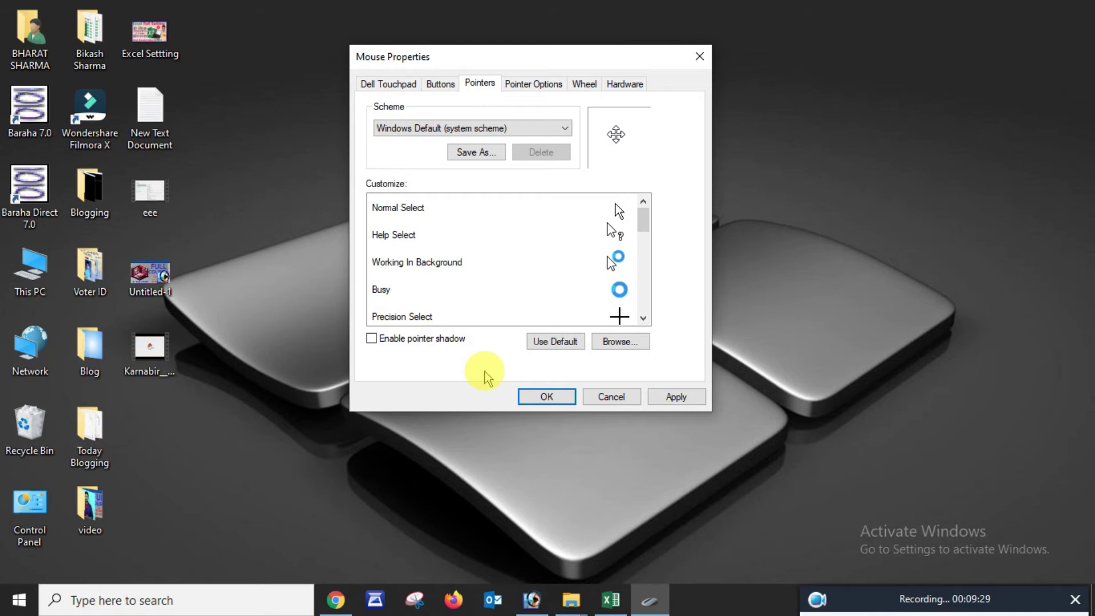
Step: Test the pointer speed at its fastest and slowest settings, and return it to the middle
click(516, 86)
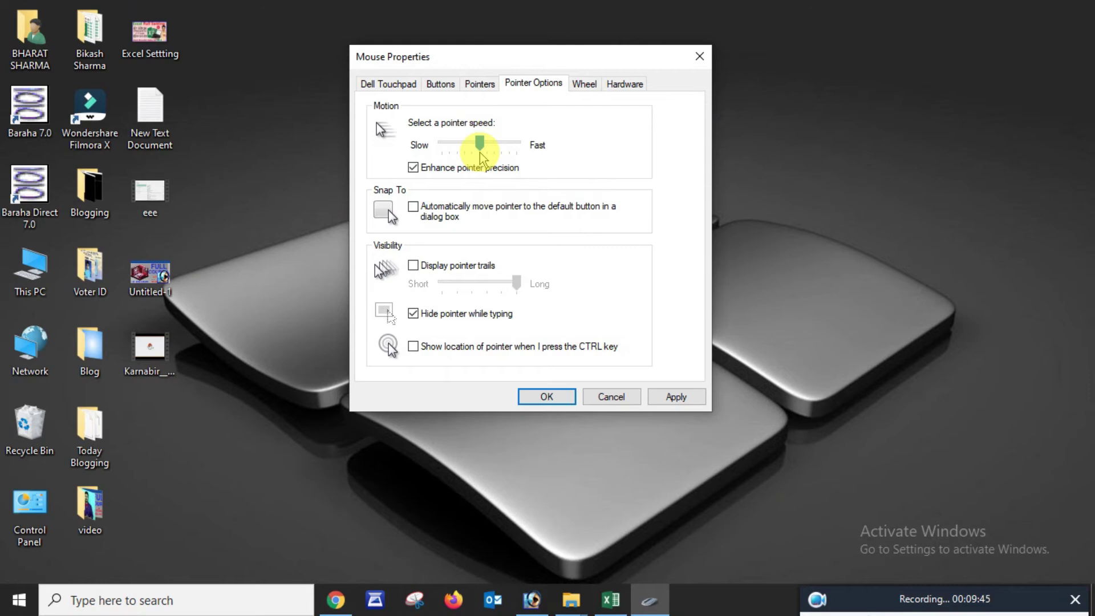
drag(481, 149, 542, 161)
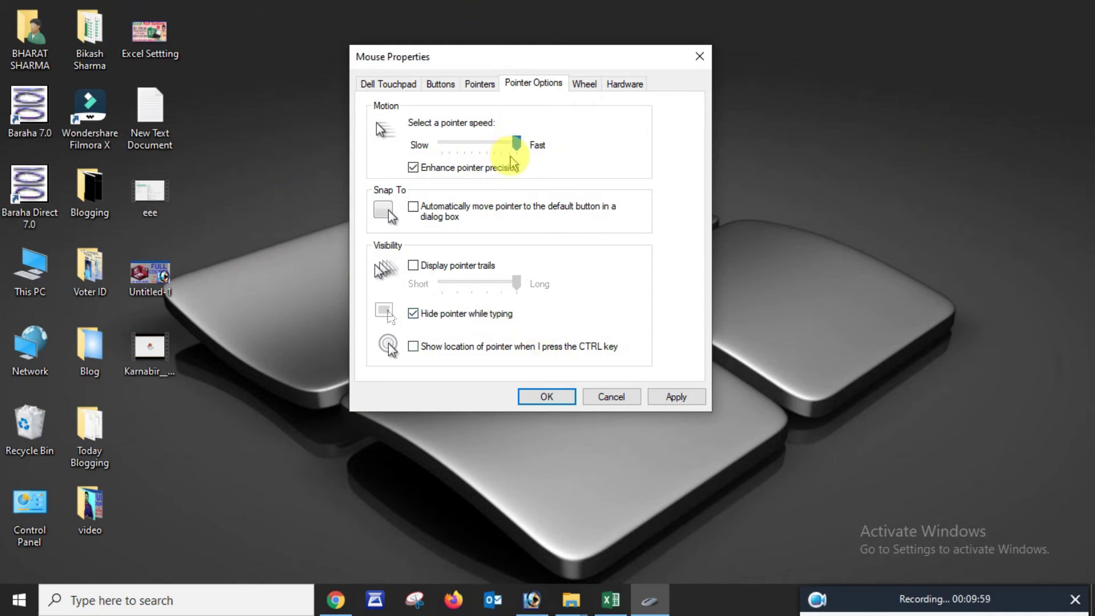
drag(517, 145, 424, 150)
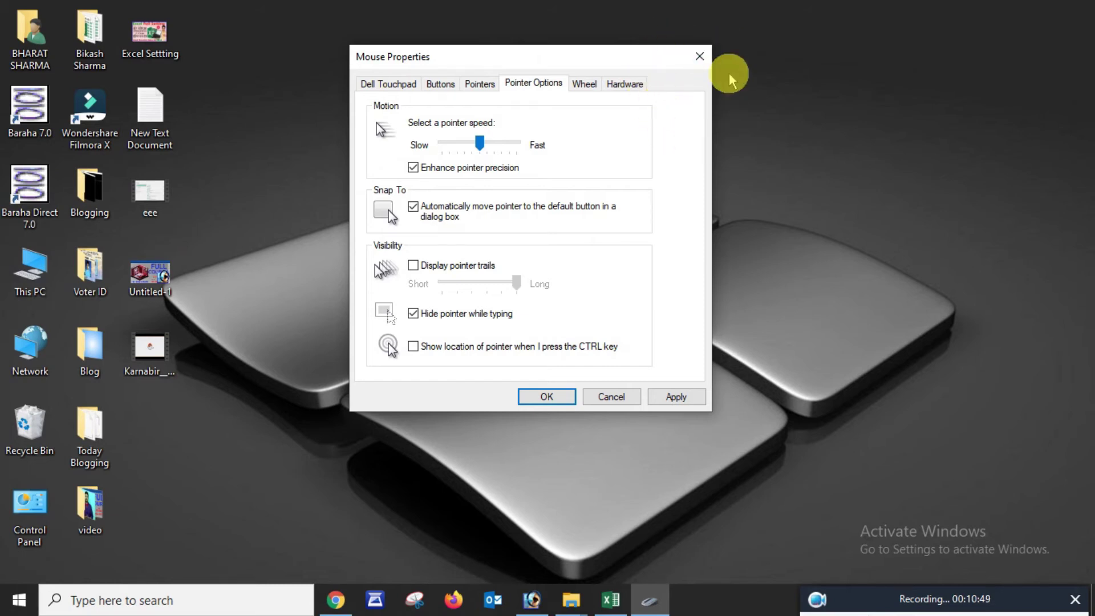
Step: Turn off automatic pointer movement to the default button, and switch pointer trails on and back off
click(416, 208)
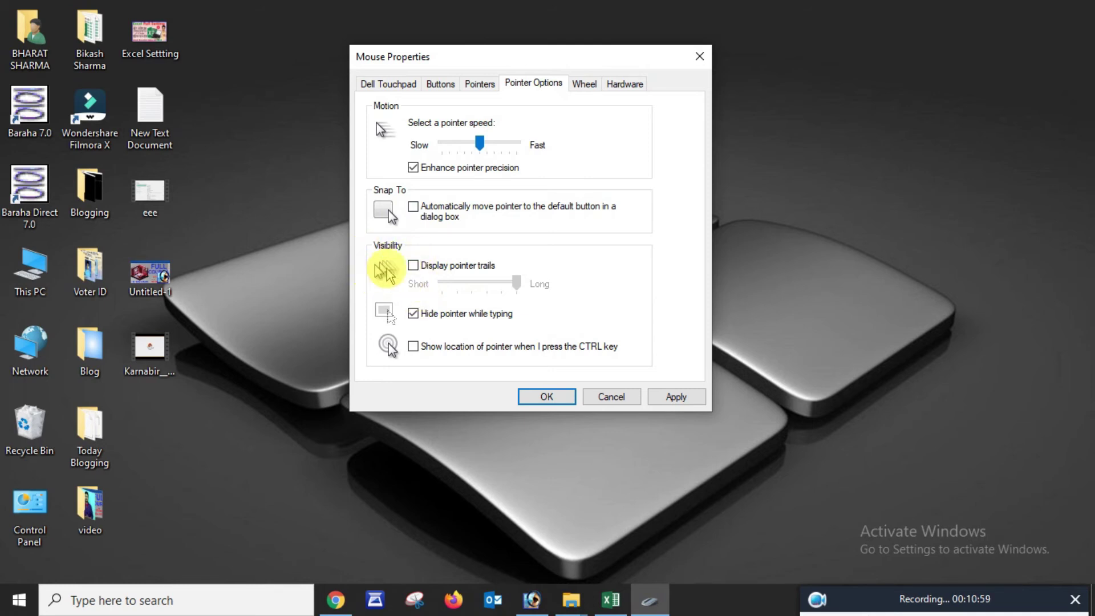
click(414, 268)
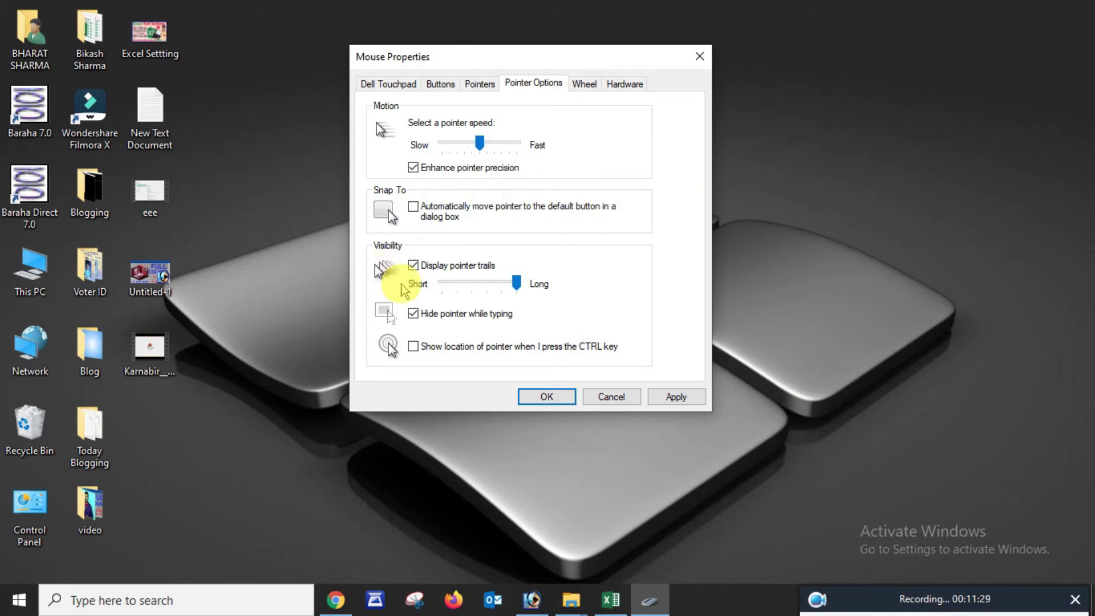
click(413, 267)
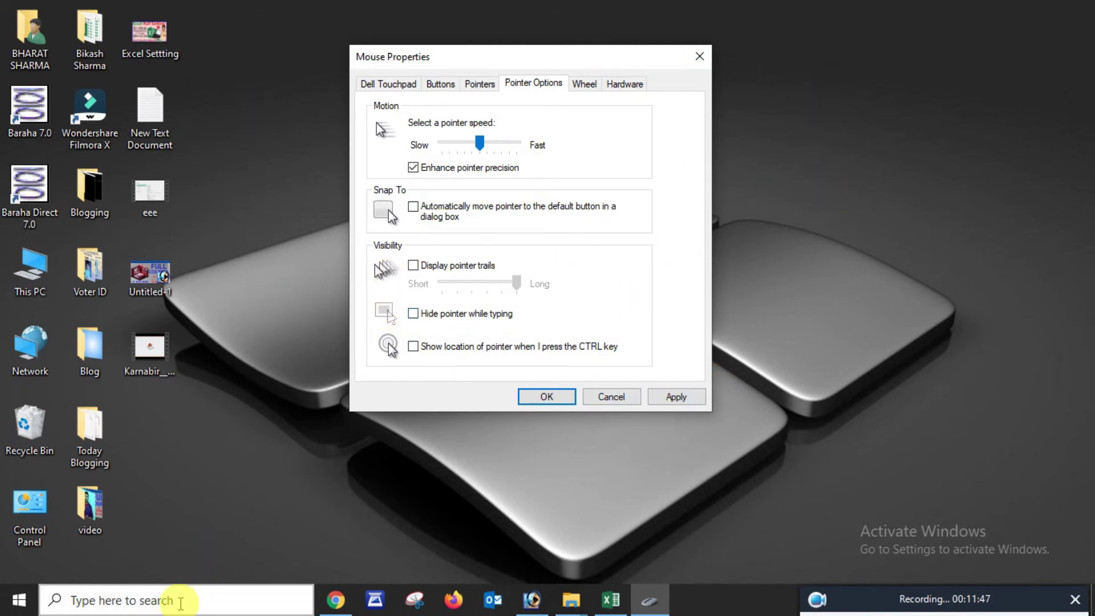
Step: Enter hhhhh in the Windows search box to test the pointer's visibility while typing, and dismiss the search
click(180, 603)
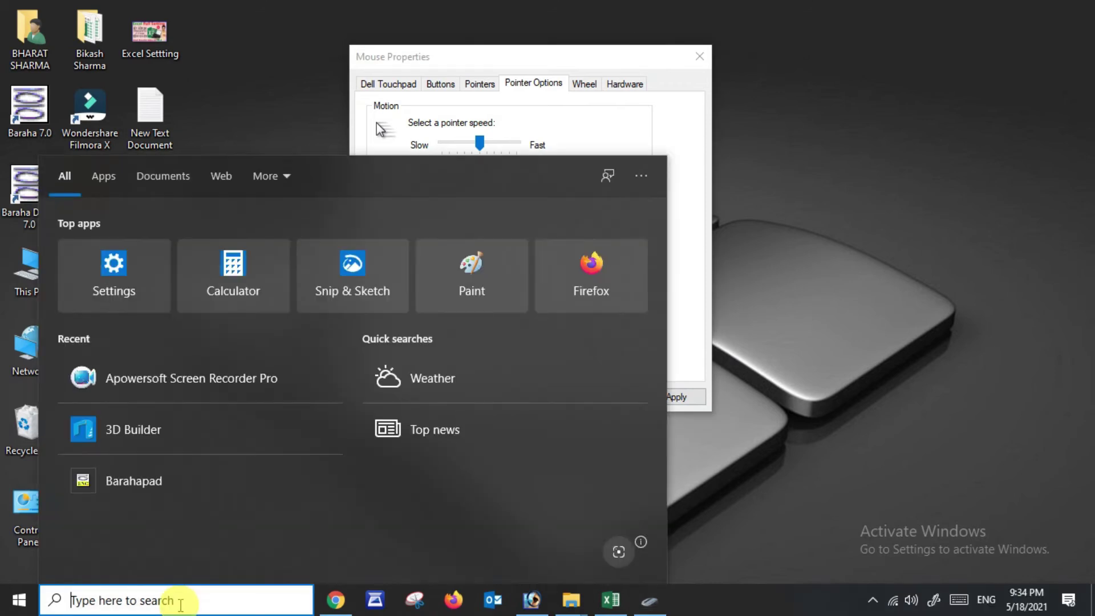
text(hhhhh)
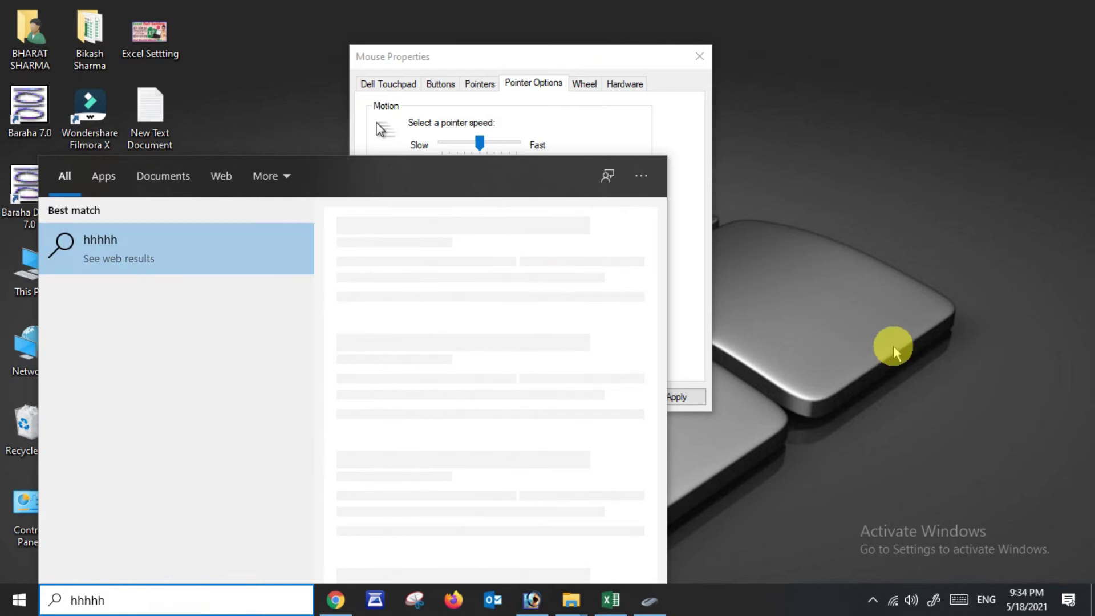
click(843, 314)
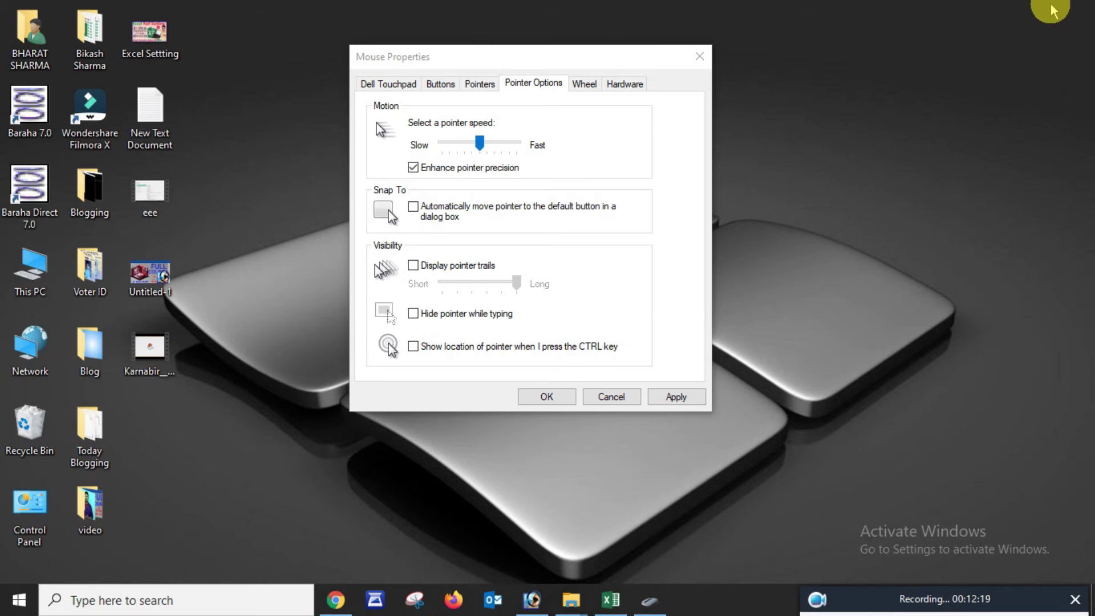
Step: Turn on showing the pointer location with the CTRL key and test it repeatedly
click(427, 349)
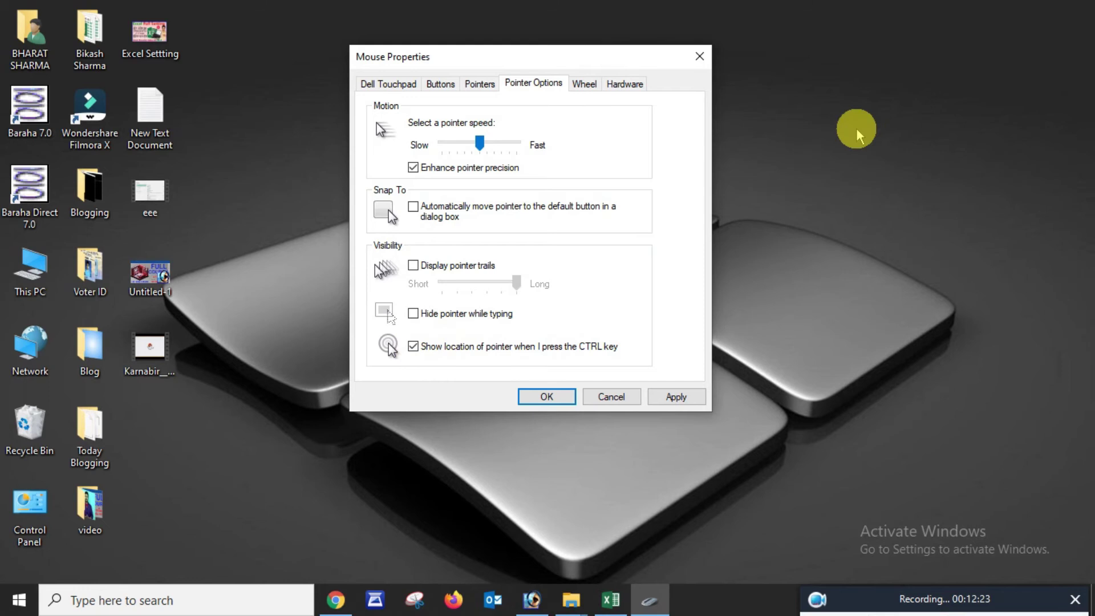
key(ctrl)
key(ctrl)
key(ctrl)
key(ctrl)
key(ctrl)
key(ctrl)
key(ctrl)
key(ctrl)
key(ctrl)
key(ctrl)
key(ctrl)
key(ctrl)
key(ctrl)
key(ctrl)
key(ctrl)
Step: Set wheel scrolling to 5 lines vertically and 5 characters horizontally, trying one screen at a time before returning to line scrolling
click(587, 95)
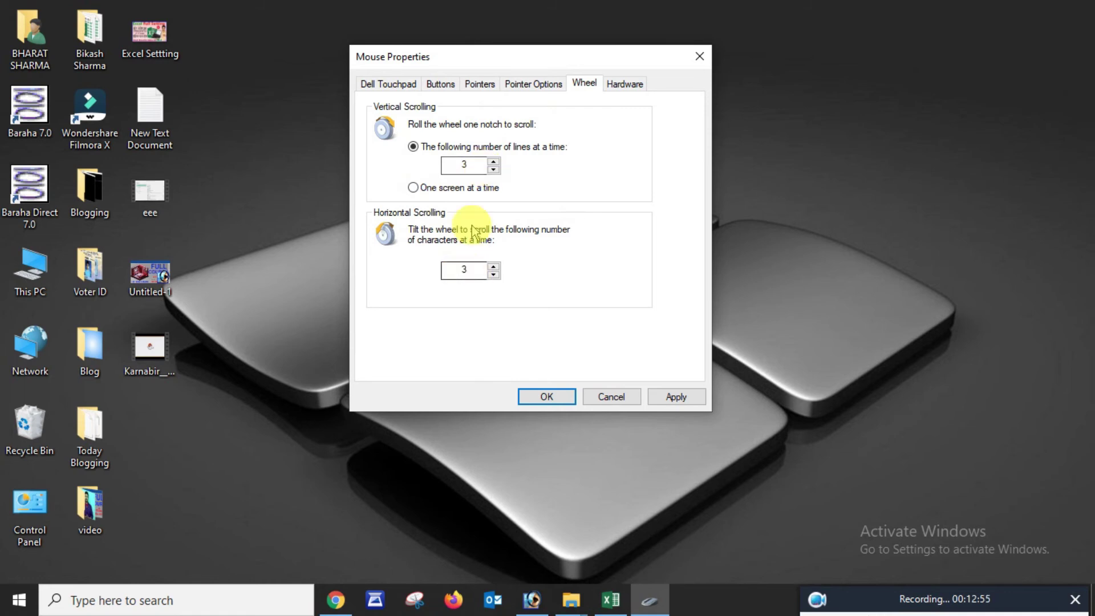
click(493, 162)
click(494, 267)
click(494, 266)
click(413, 188)
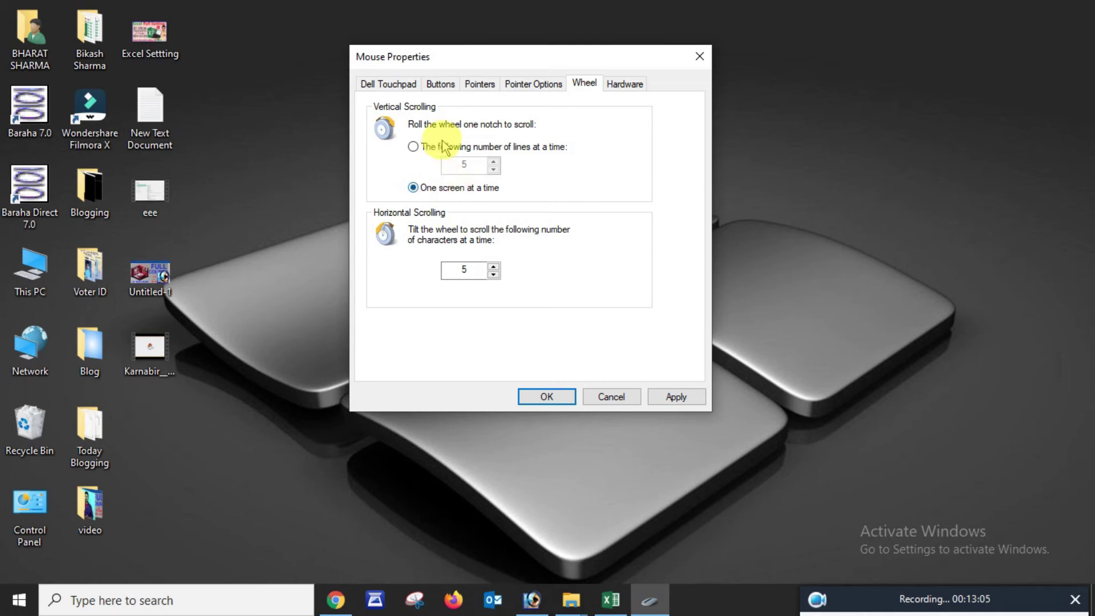
click(413, 147)
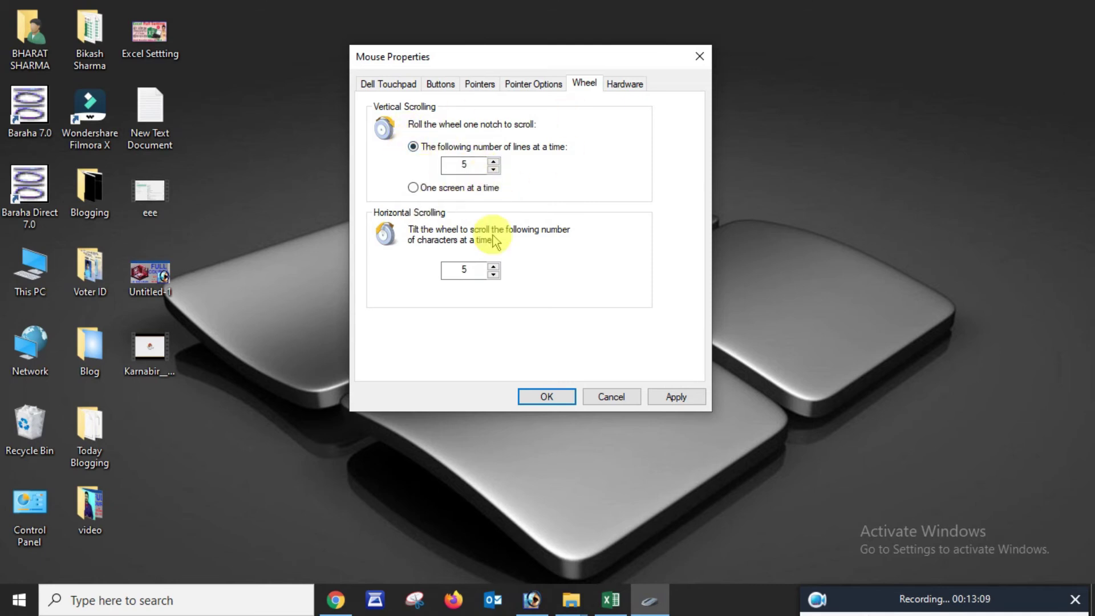
Step: Examine the Dell Touchpad's hardware details, highlighting its manufacturer, location and device status
click(626, 85)
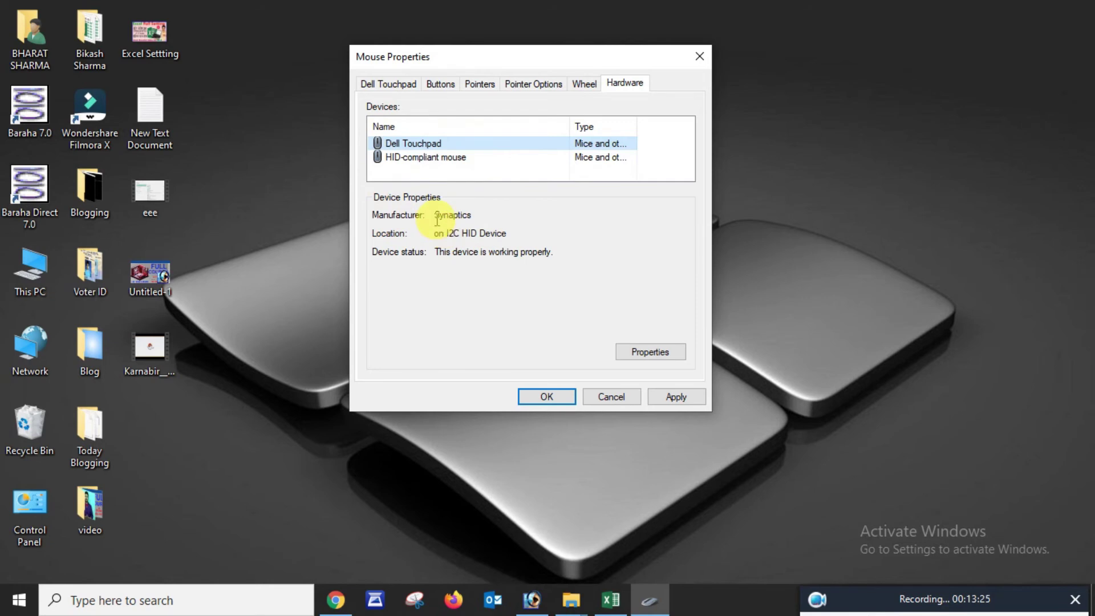
drag(435, 217, 481, 215)
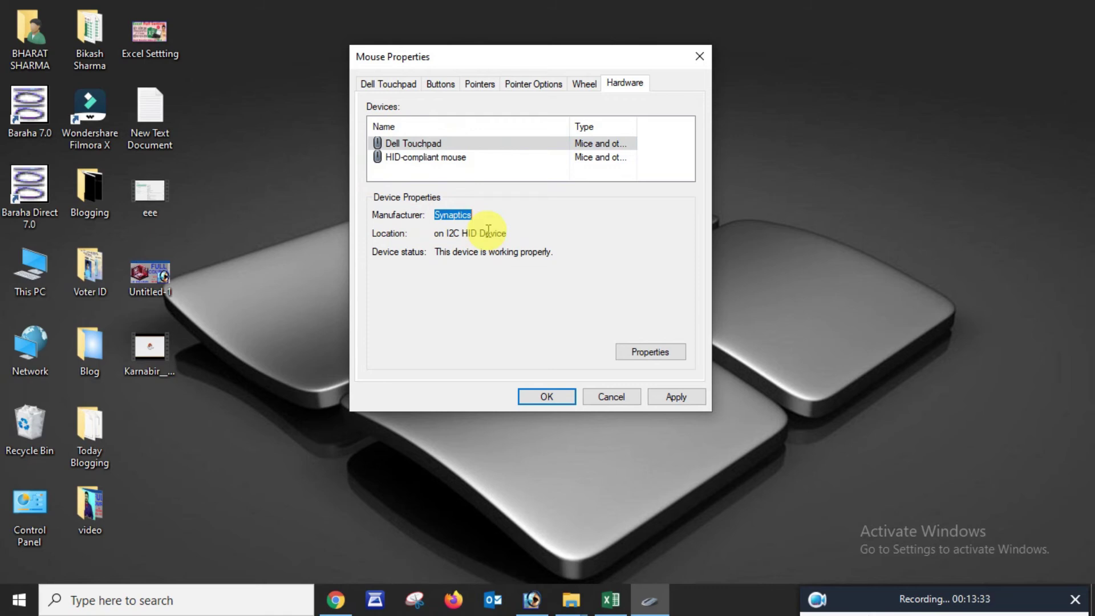
drag(437, 234, 514, 232)
click(493, 290)
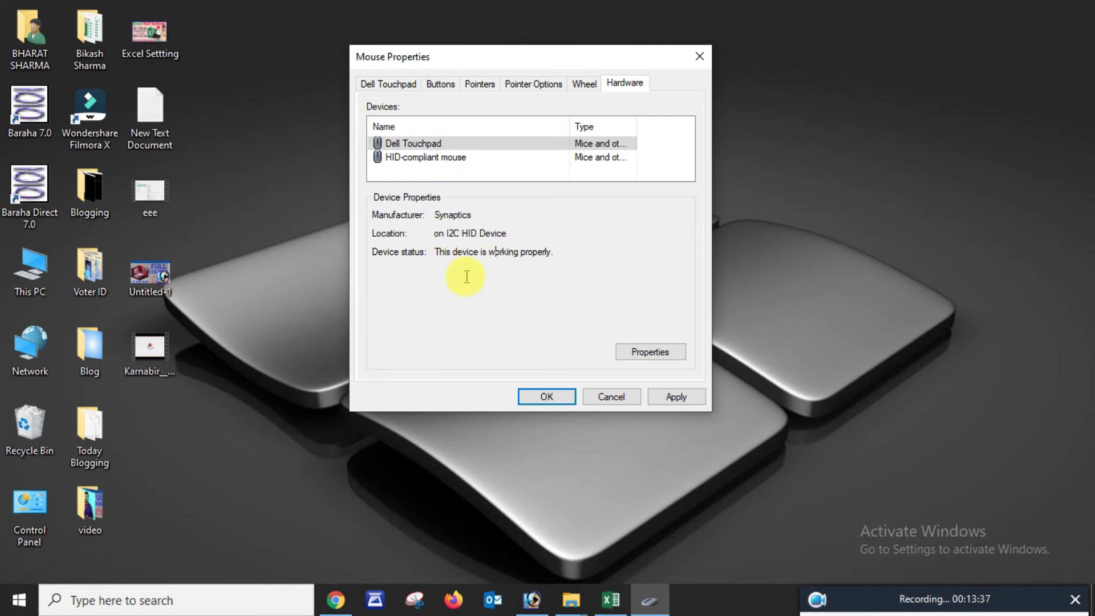
drag(442, 252, 557, 251)
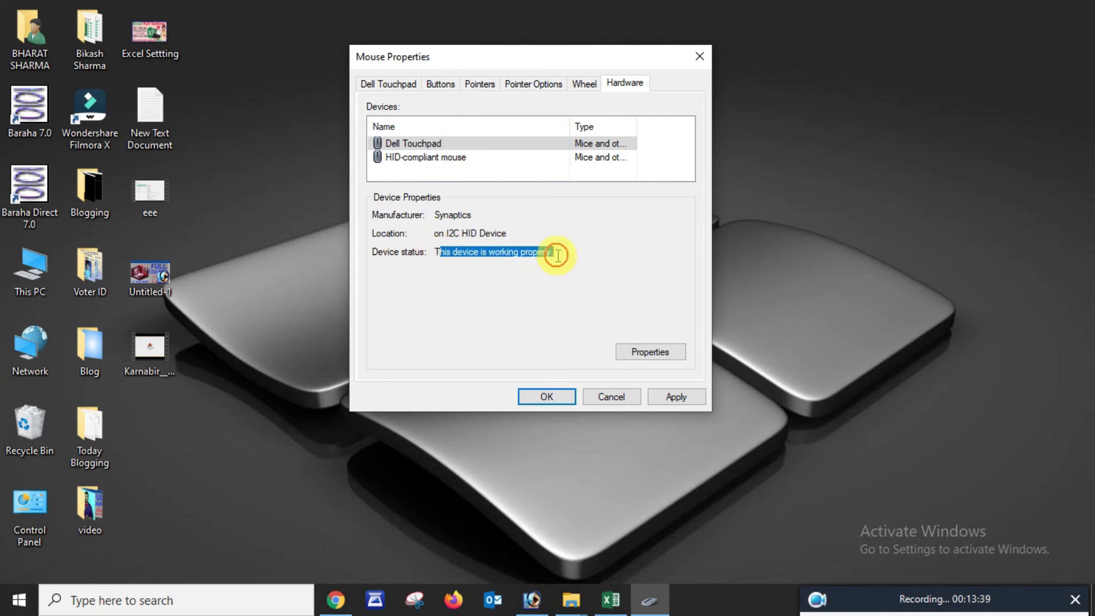
click(480, 251)
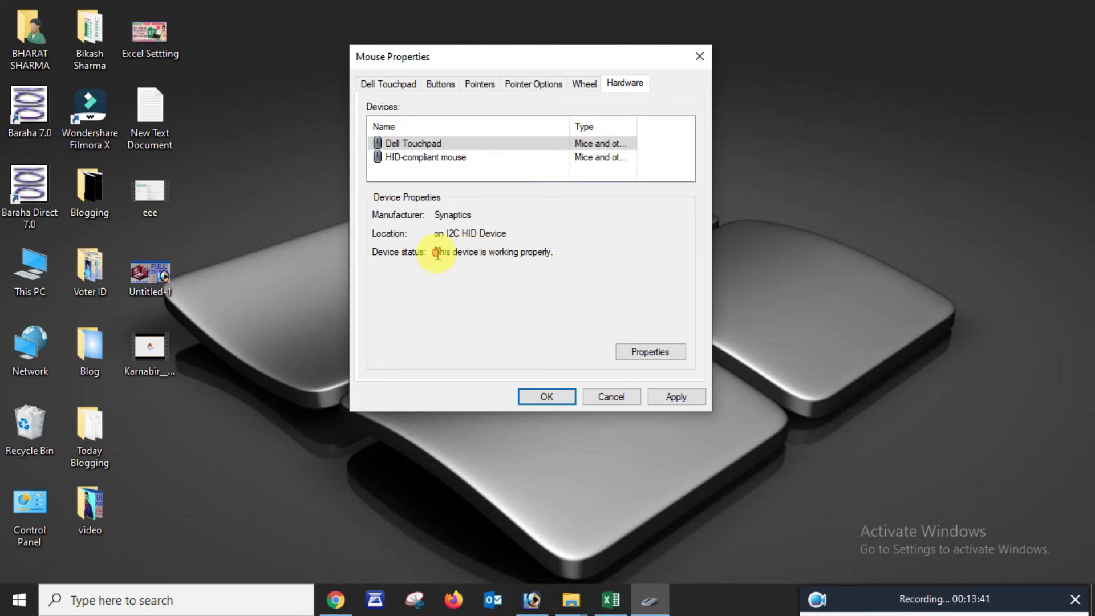
drag(437, 252, 556, 251)
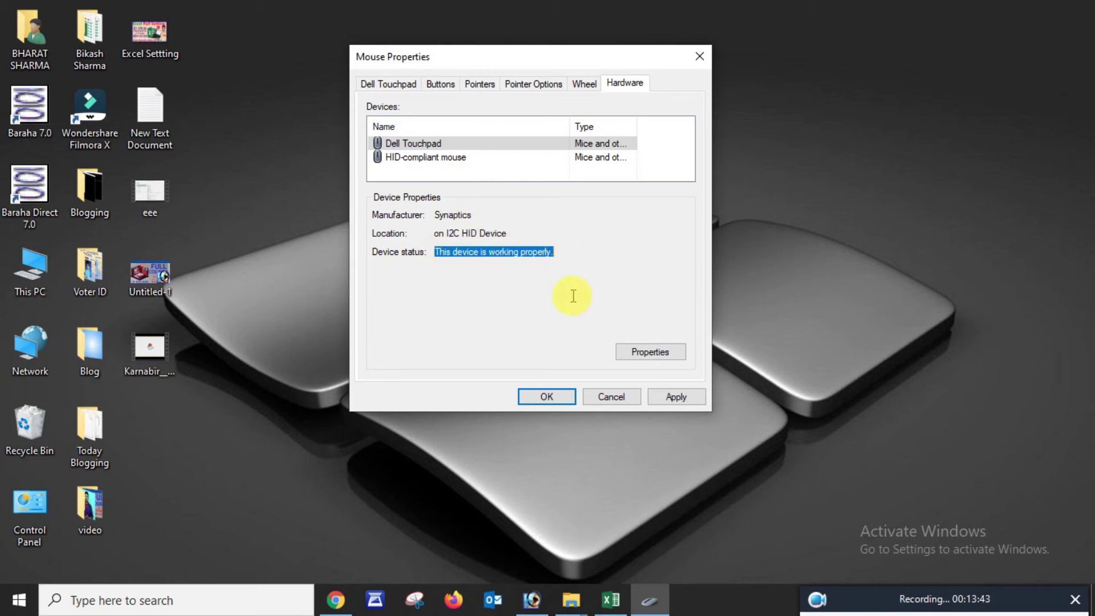
click(451, 254)
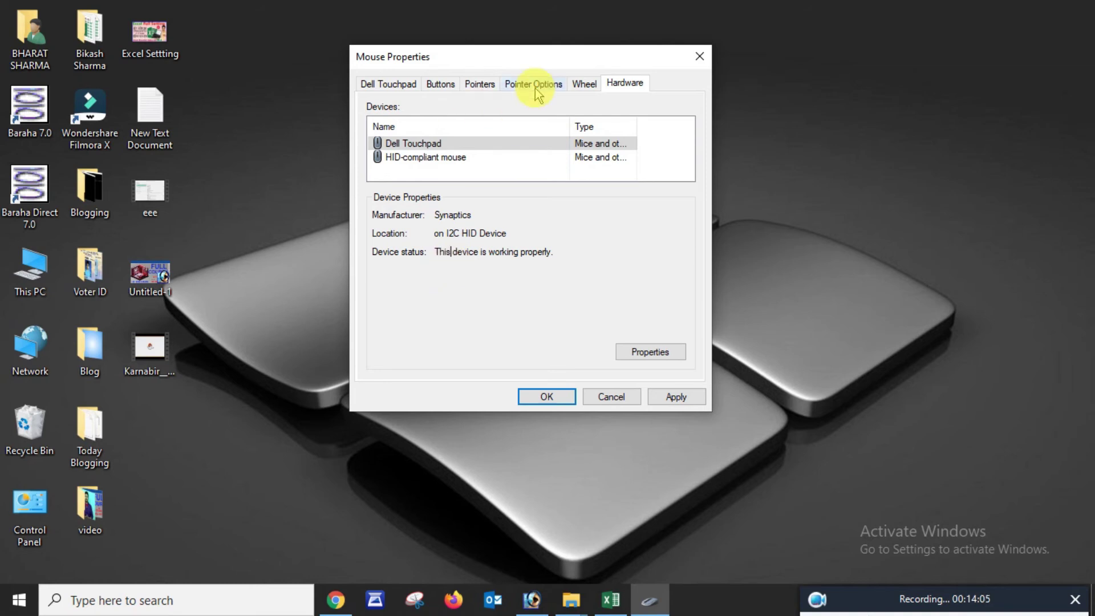
Step: Go back through the wheel, pointer options, pointers and buttons settings to the Dell Touchpad page
click(589, 85)
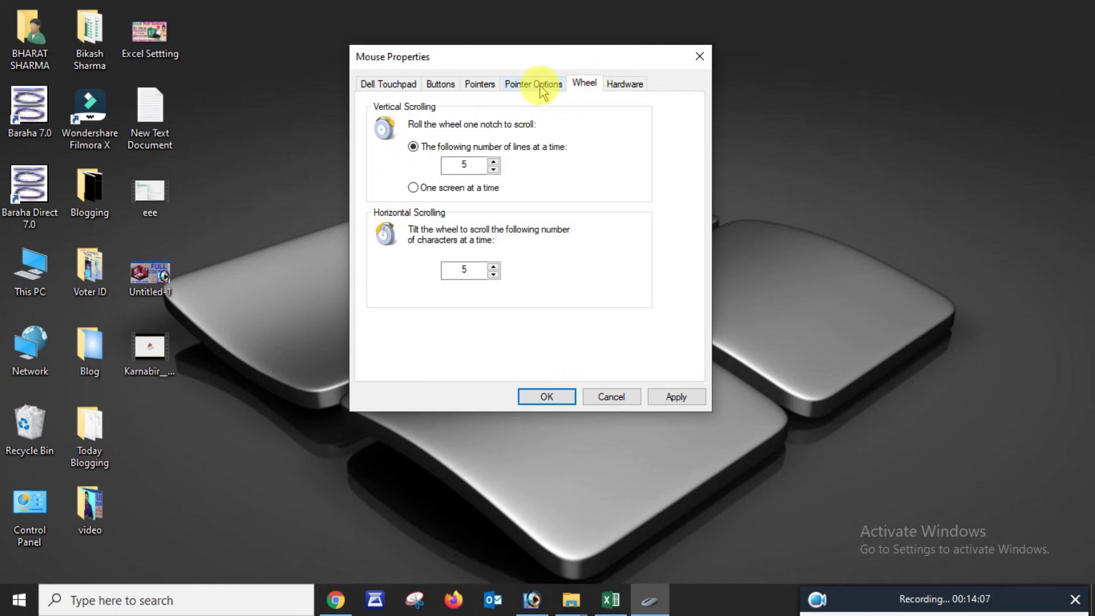
click(540, 87)
click(480, 87)
click(448, 86)
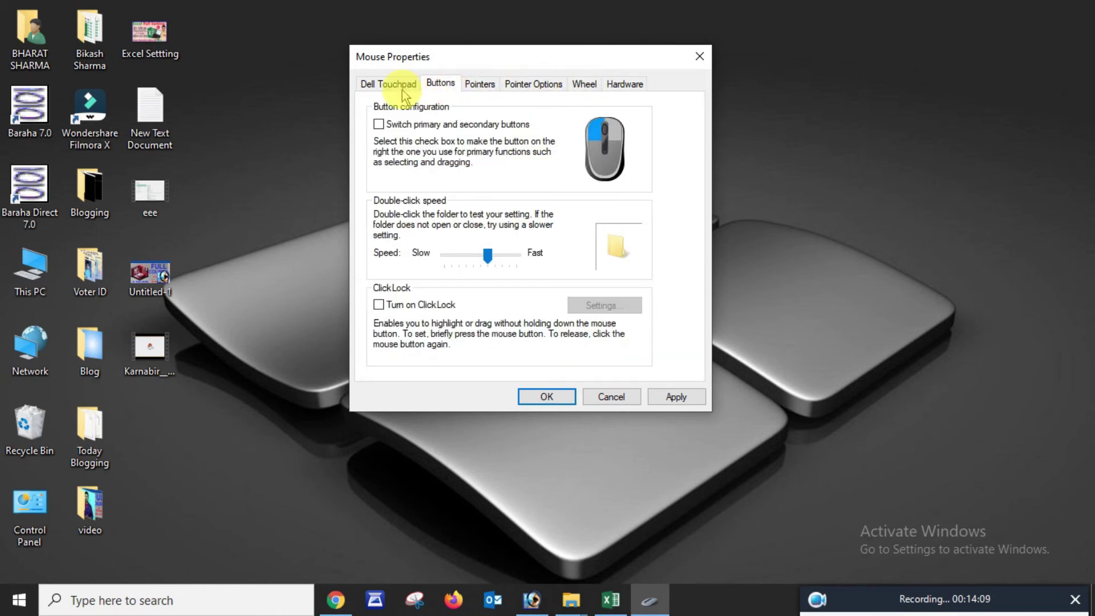
click(385, 91)
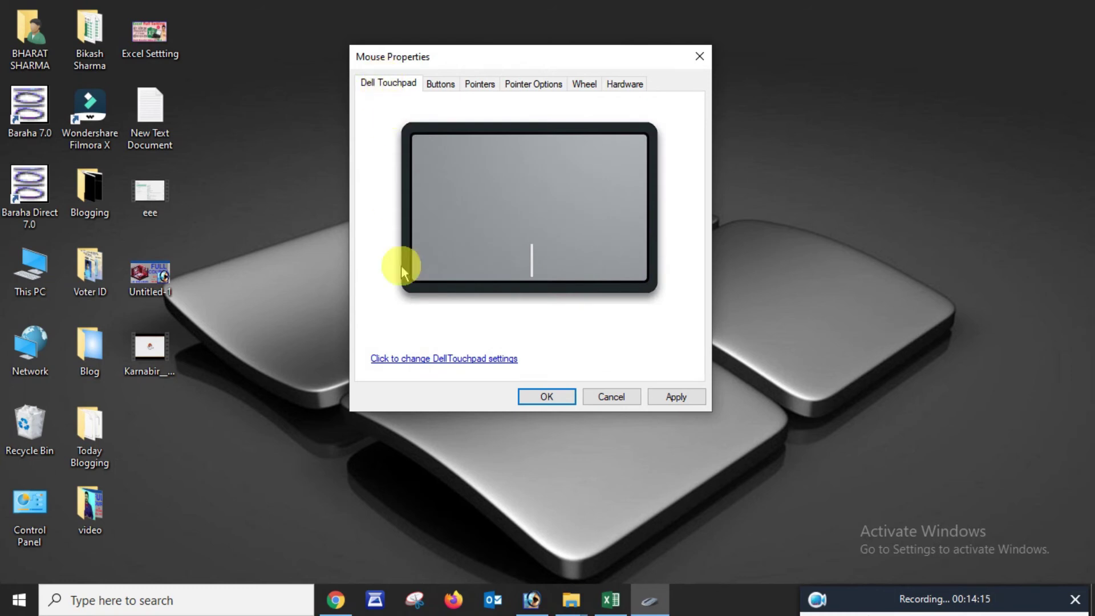
Step: Open the Dell touchpad settings, move the window toward the screen's centre, and view the Mouse device page before returning to Touchpad
click(409, 359)
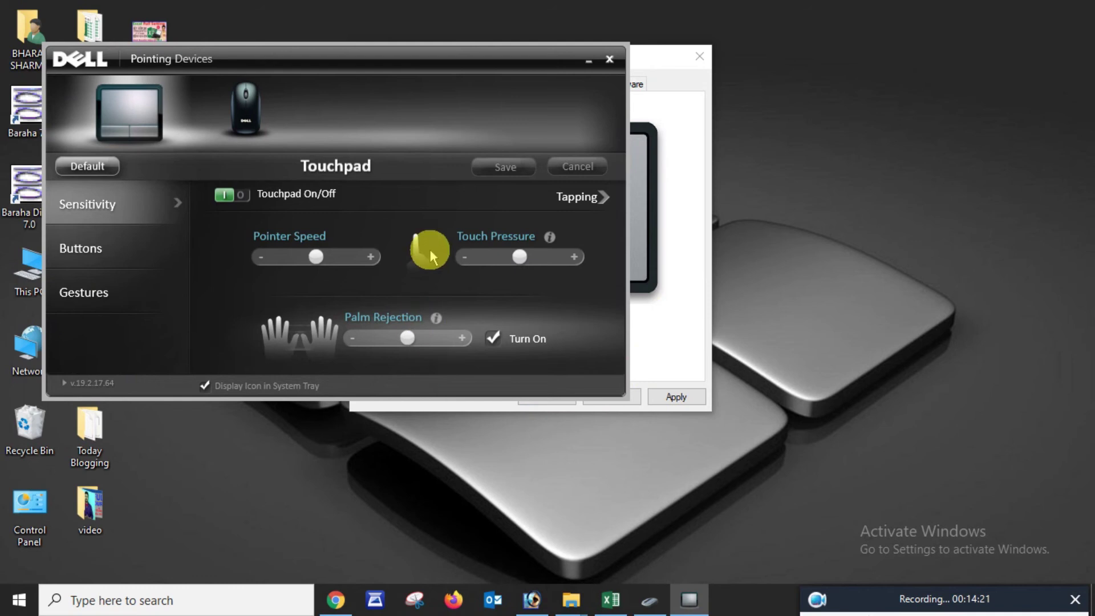
drag(286, 60, 486, 60)
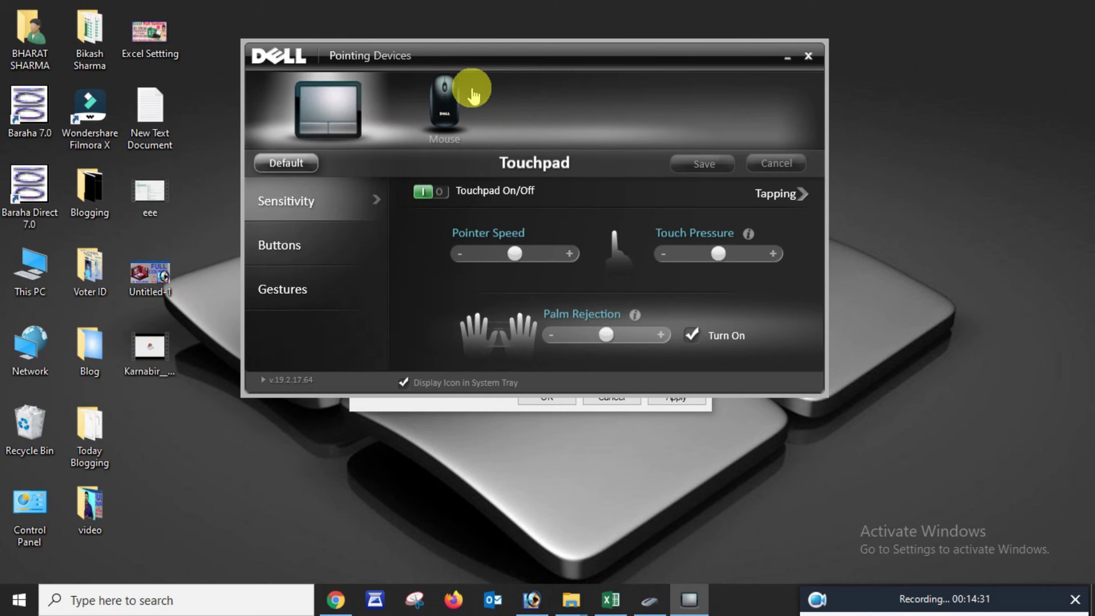
click(445, 111)
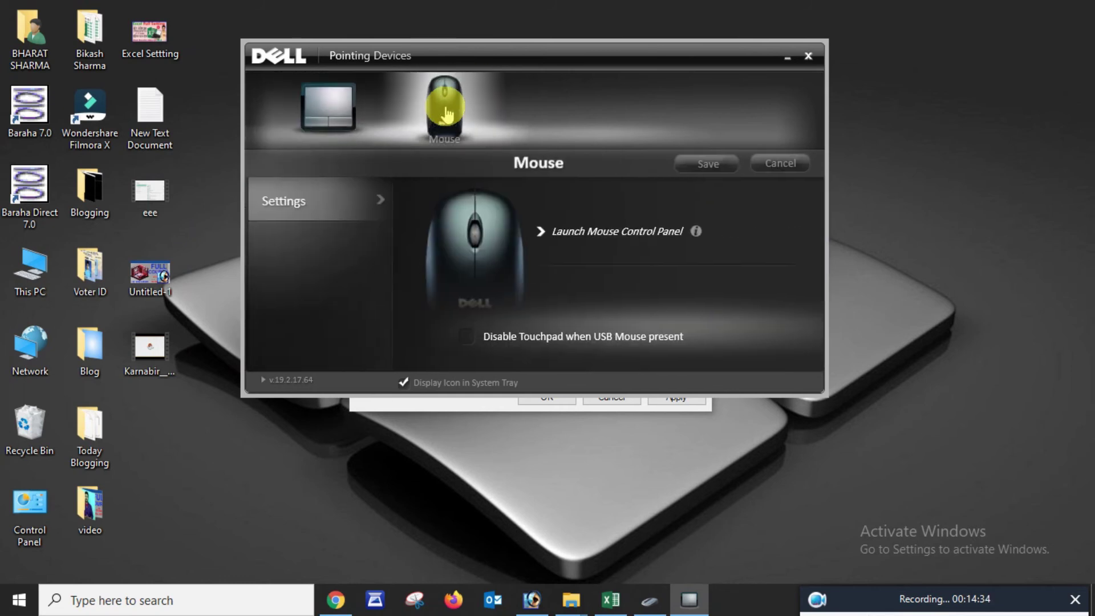
click(340, 109)
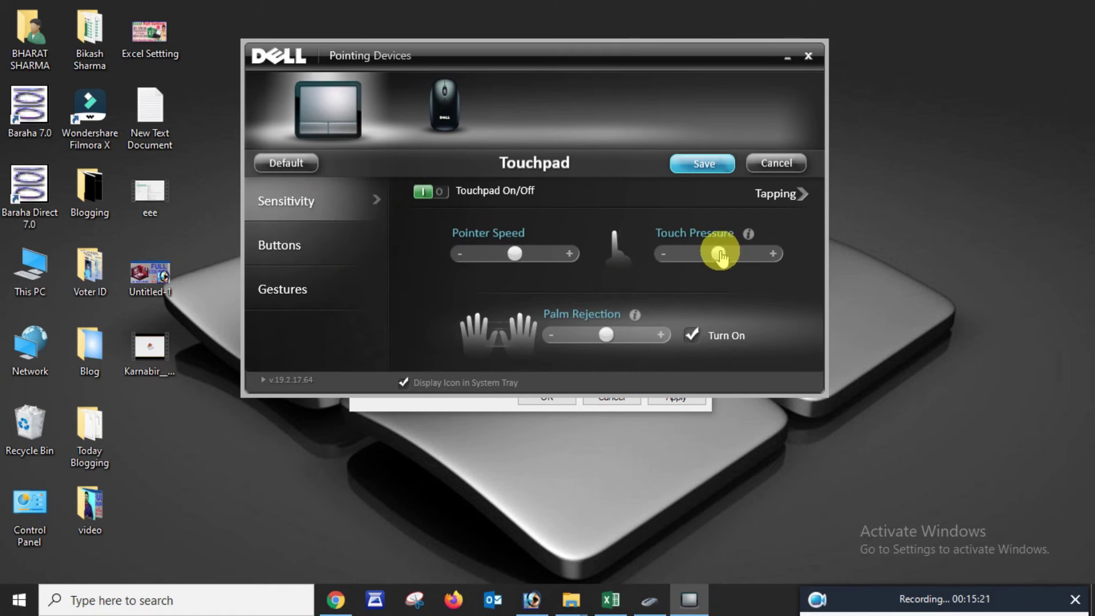
Step: Lower the touch pressure slightly, try the fastest and slowest touchpad pointer speeds, and set the speed just below the middle
mouse_move(720, 255)
mouse_down()
mouse_move(776, 254)
mouse_move(661, 274)
mouse_move(725, 269)
mouse_move(715, 269)
mouse_up()
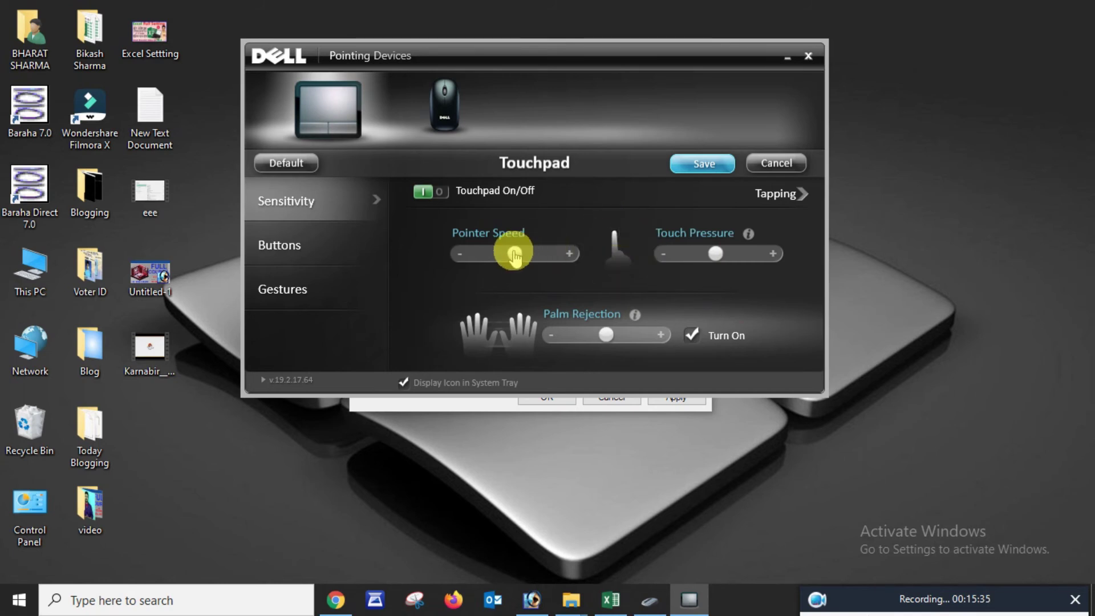
drag(515, 255, 571, 254)
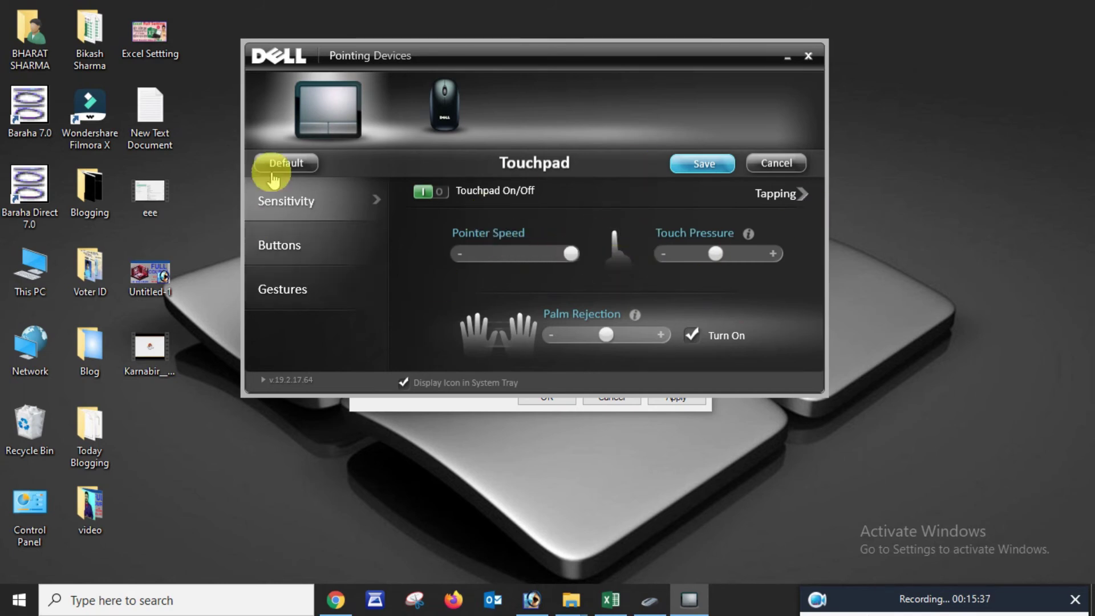
drag(571, 253, 460, 254)
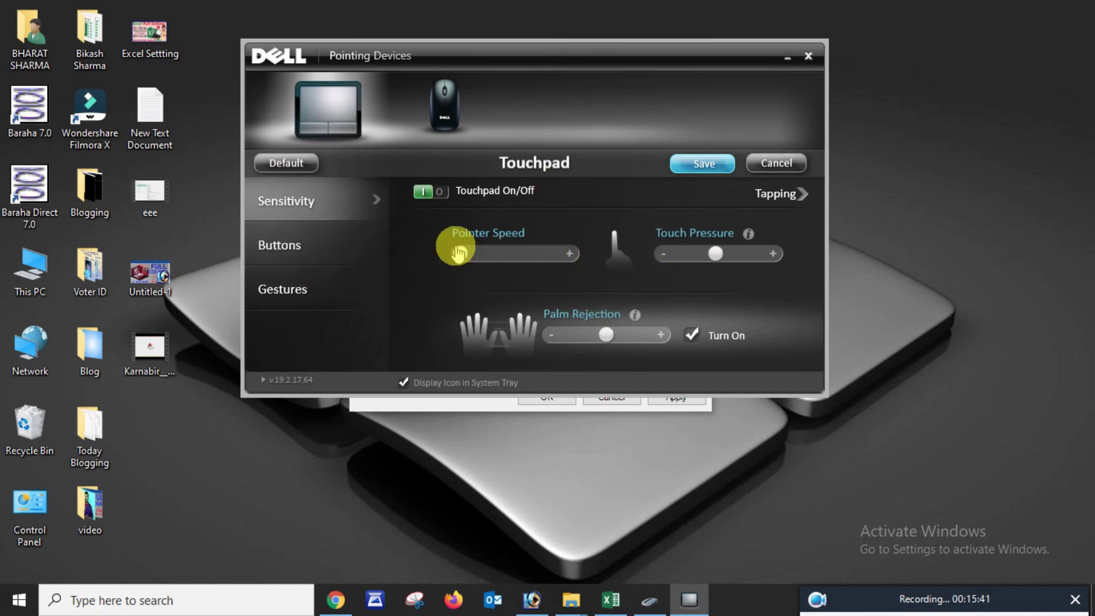
drag(459, 254, 507, 254)
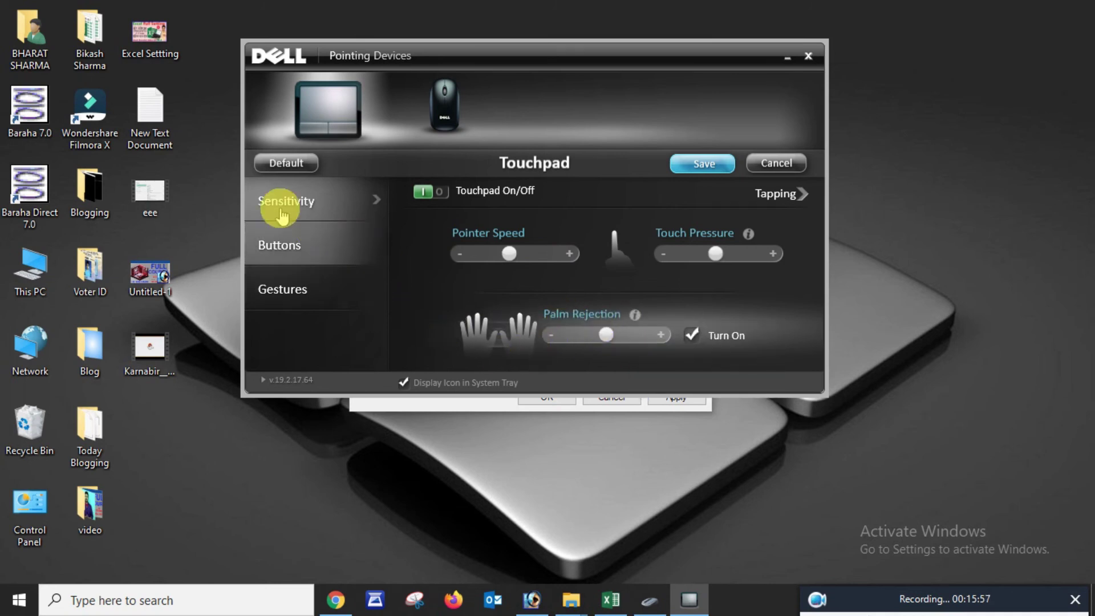
Step: Raise the touchpad's double-click speed slightly and keep Click as the left button action
click(271, 261)
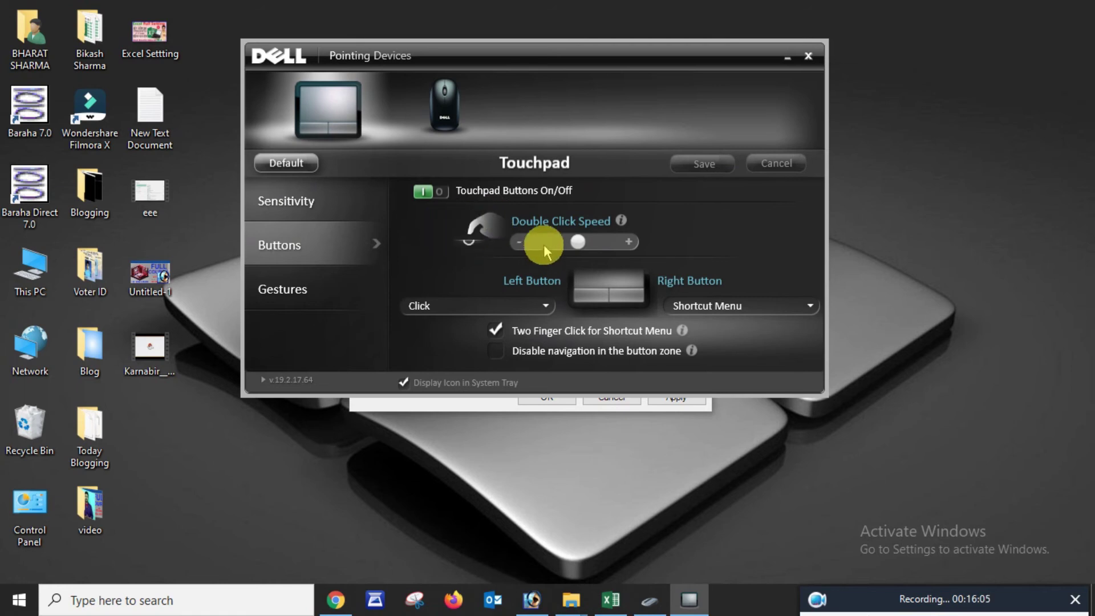
mouse_move(578, 242)
mouse_down()
mouse_move(609, 245)
mouse_move(565, 251)
mouse_move(582, 242)
mouse_up()
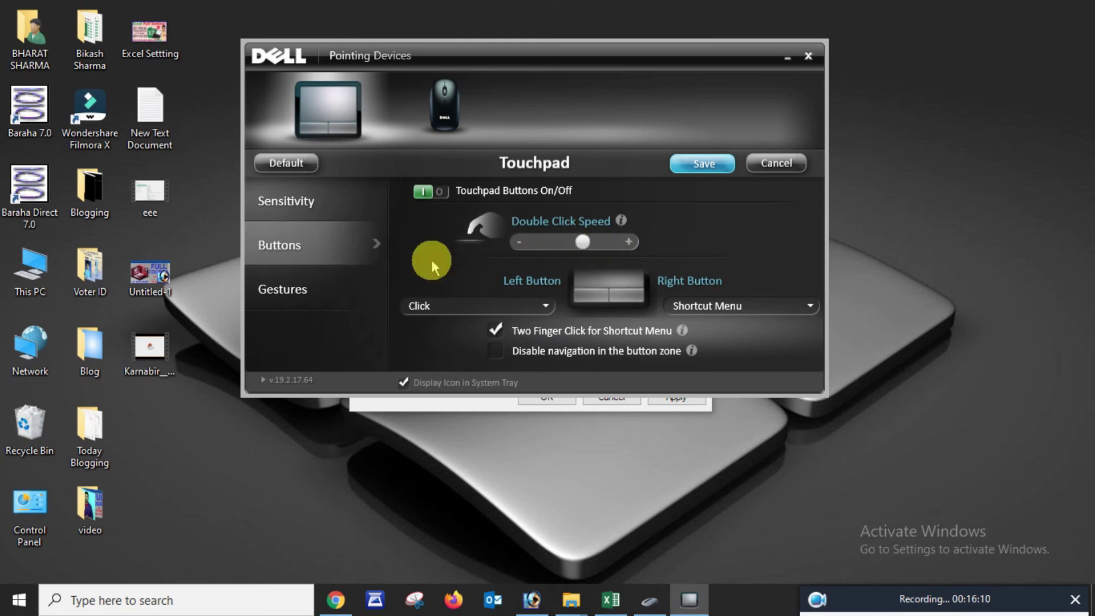
click(501, 308)
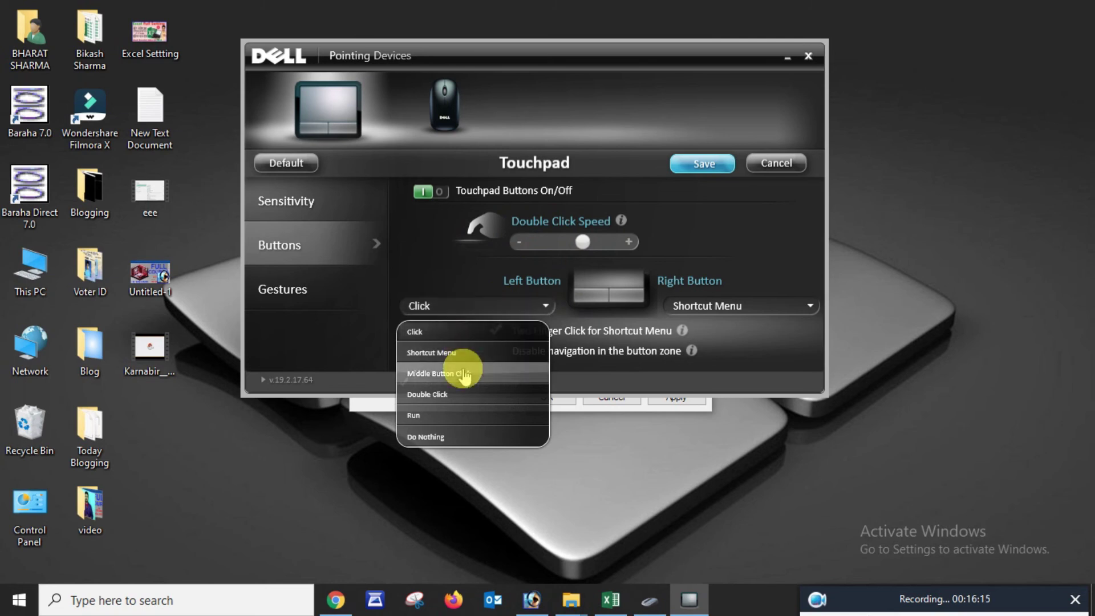
click(438, 334)
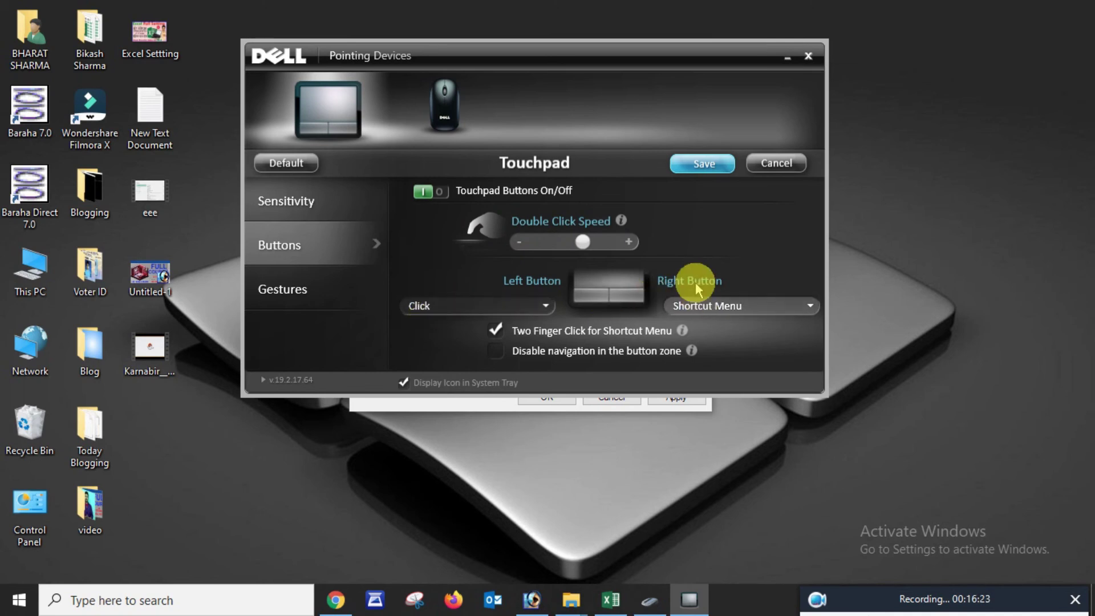
Step: View the right button actions without changing them, and switch Disable navigation in the button zone on and back off
click(693, 312)
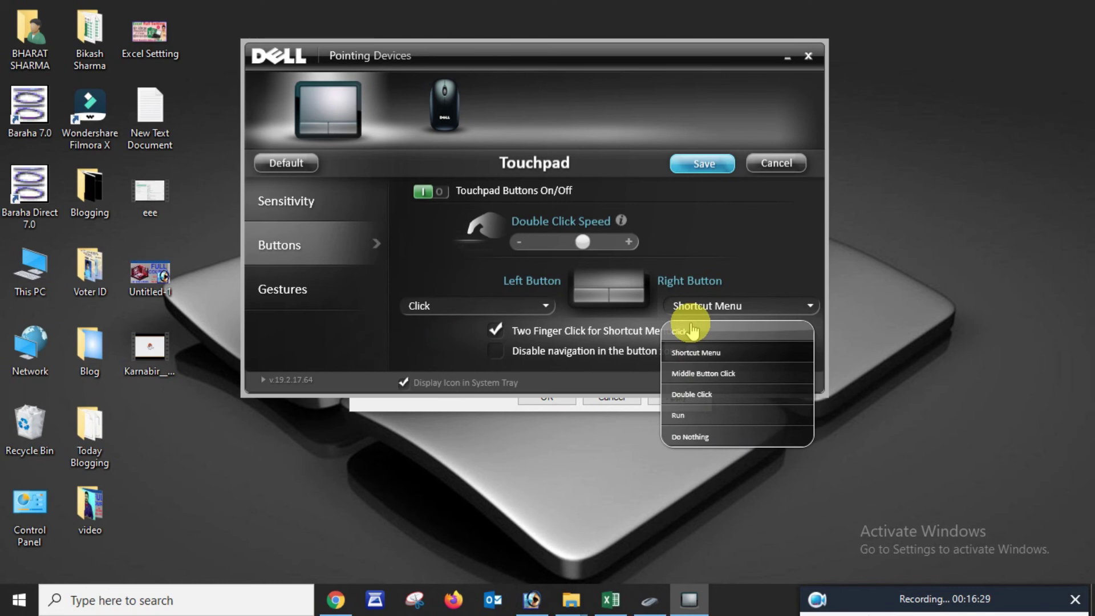
click(724, 247)
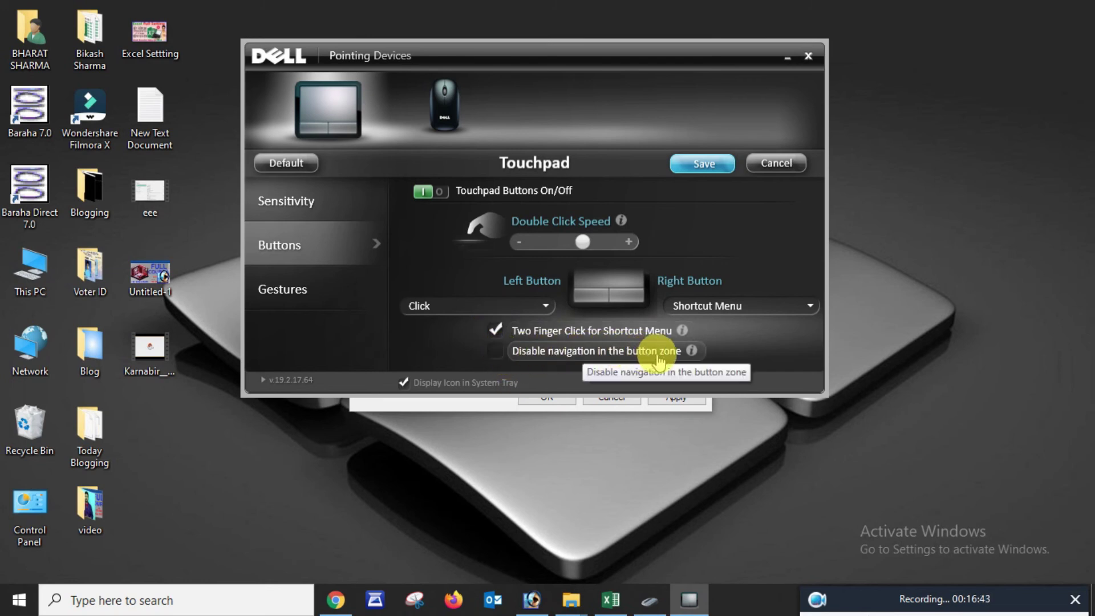
click(495, 351)
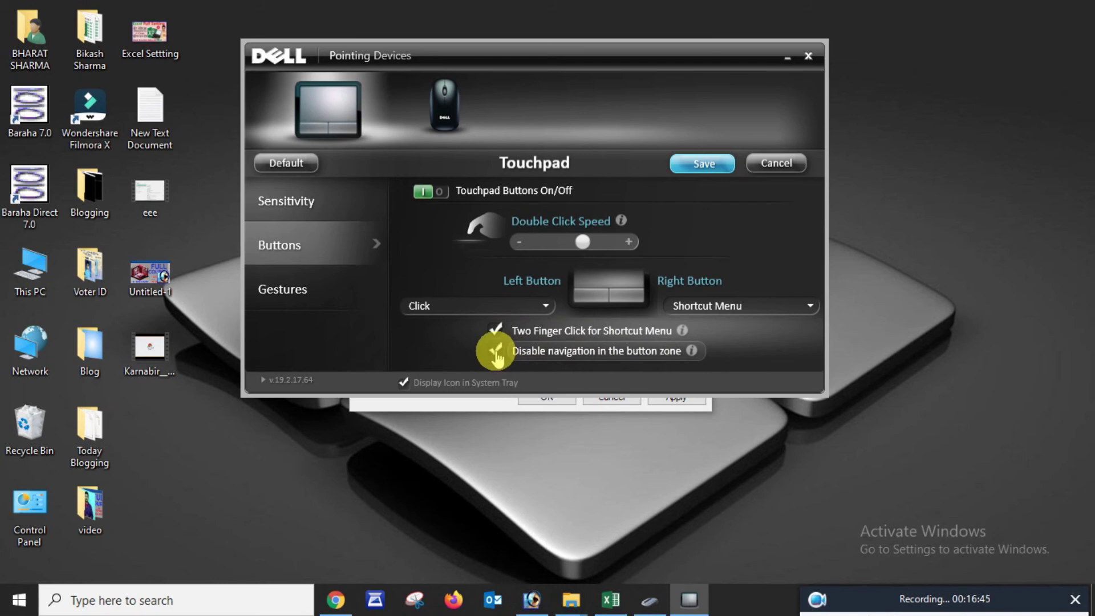
click(496, 352)
Step: Enable Reverse Scroll Direction and Rotate among the touchpad's two-finger gestures
click(303, 291)
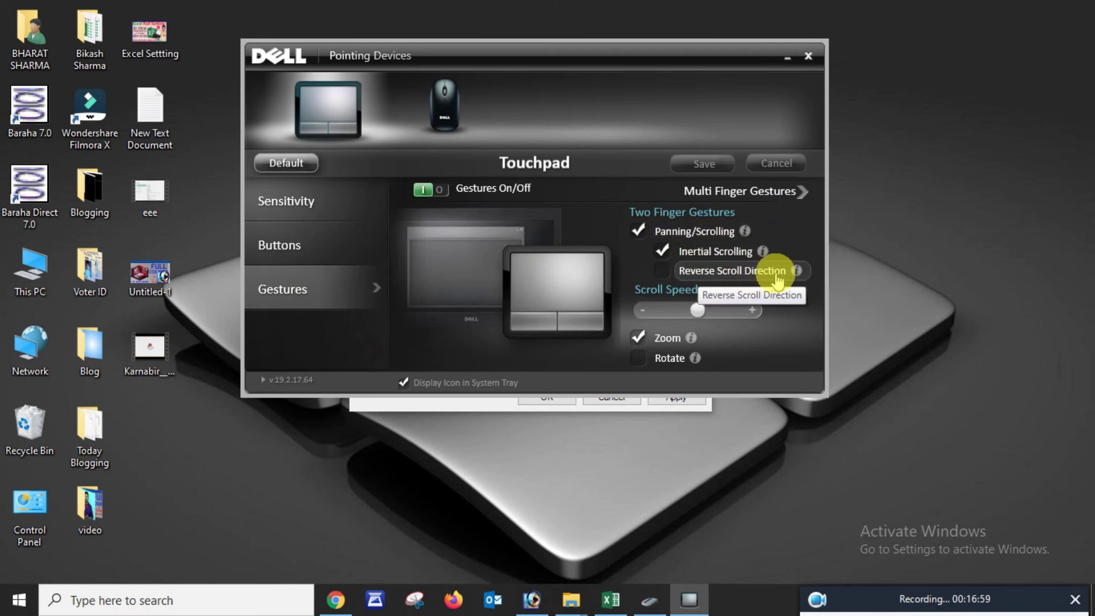
click(663, 272)
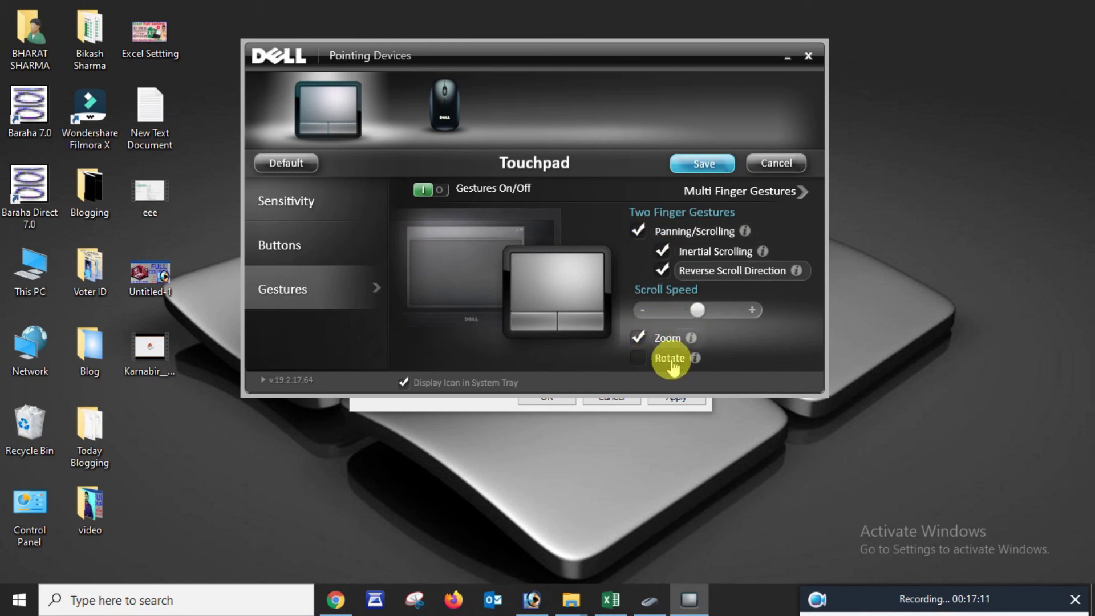
click(640, 361)
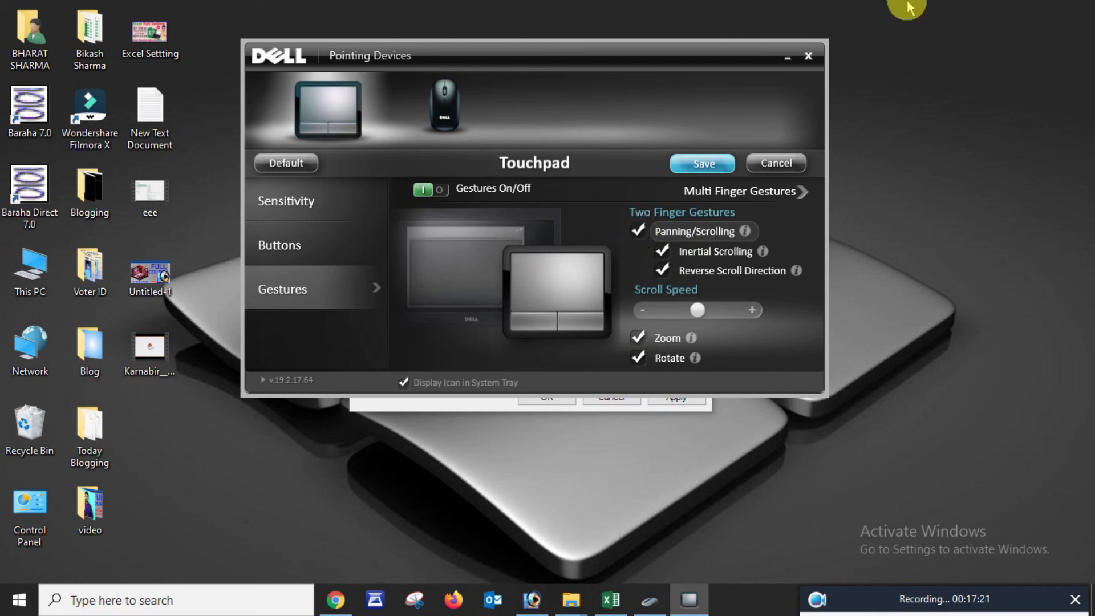
drag(907, 8, 909, 482)
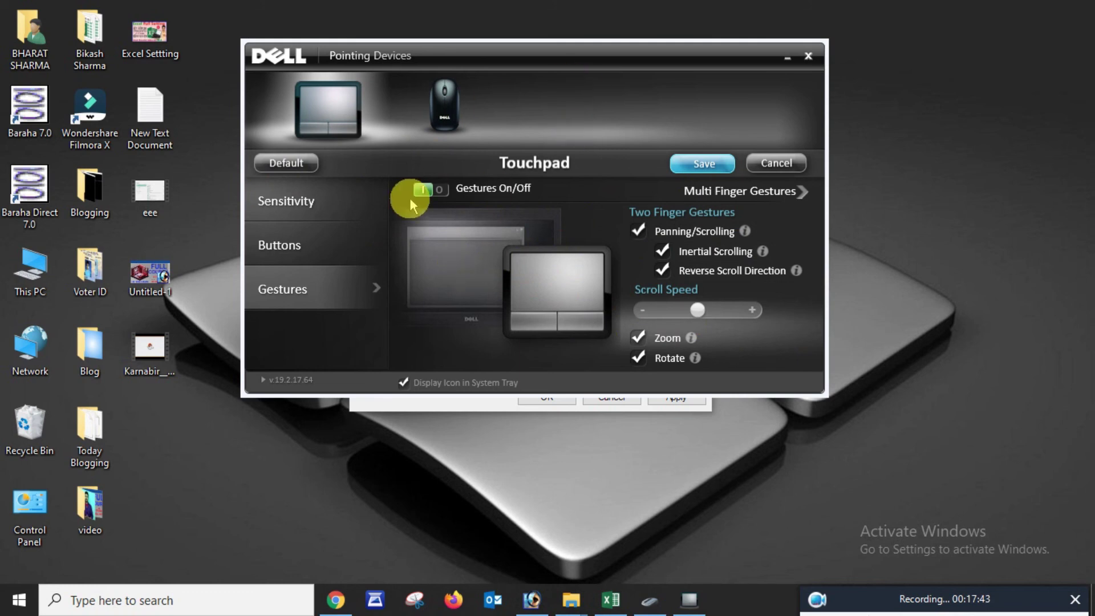
Step: Restore the touchpad settings to their defaults, save them, and close the Dell Pointing Devices window
click(298, 165)
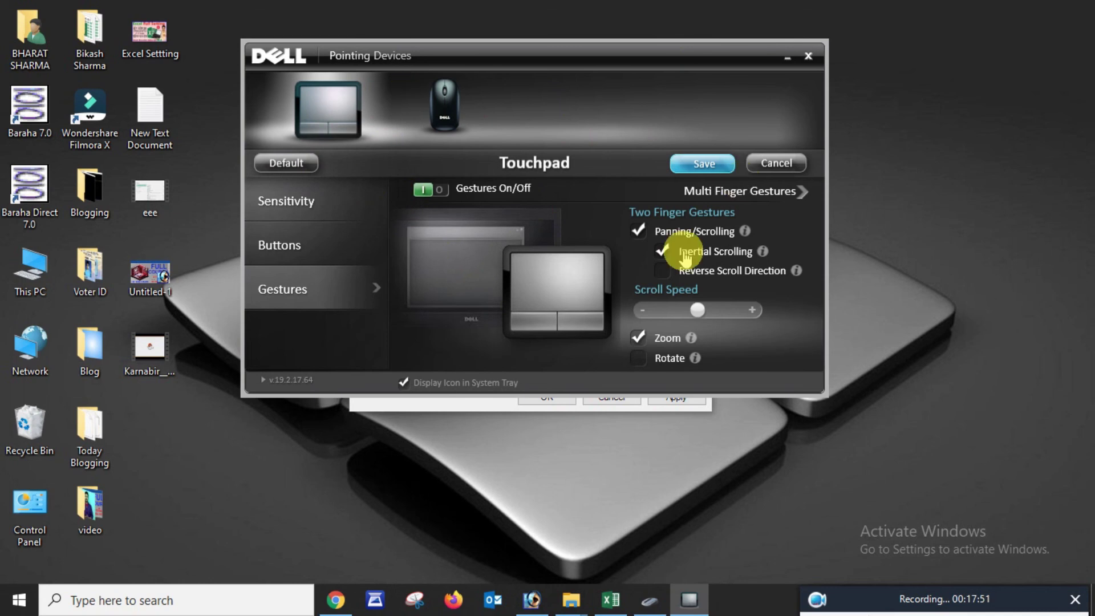
click(707, 167)
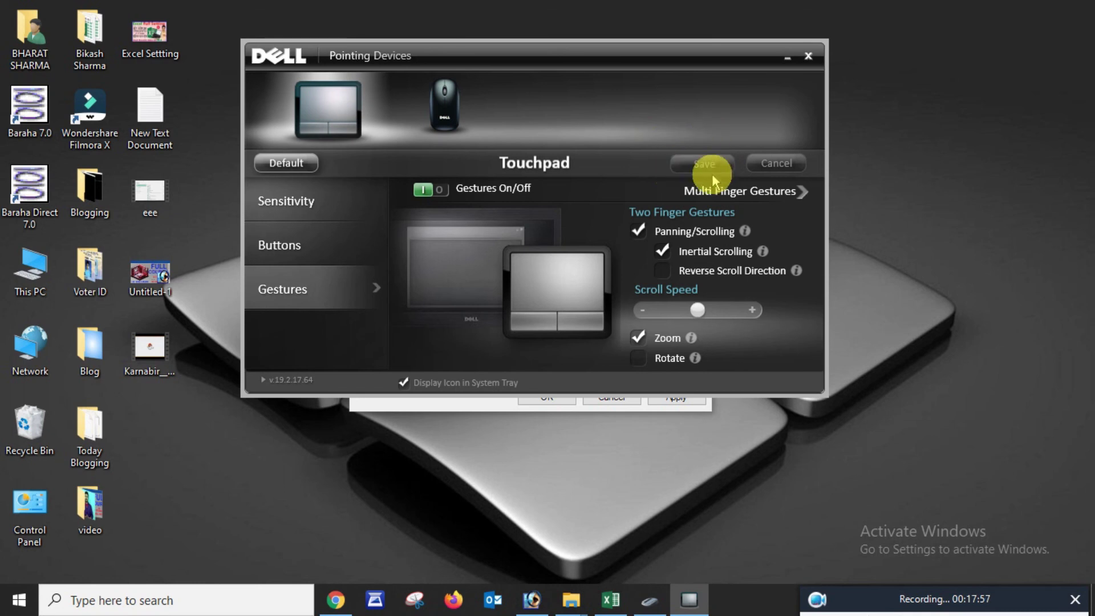
click(807, 58)
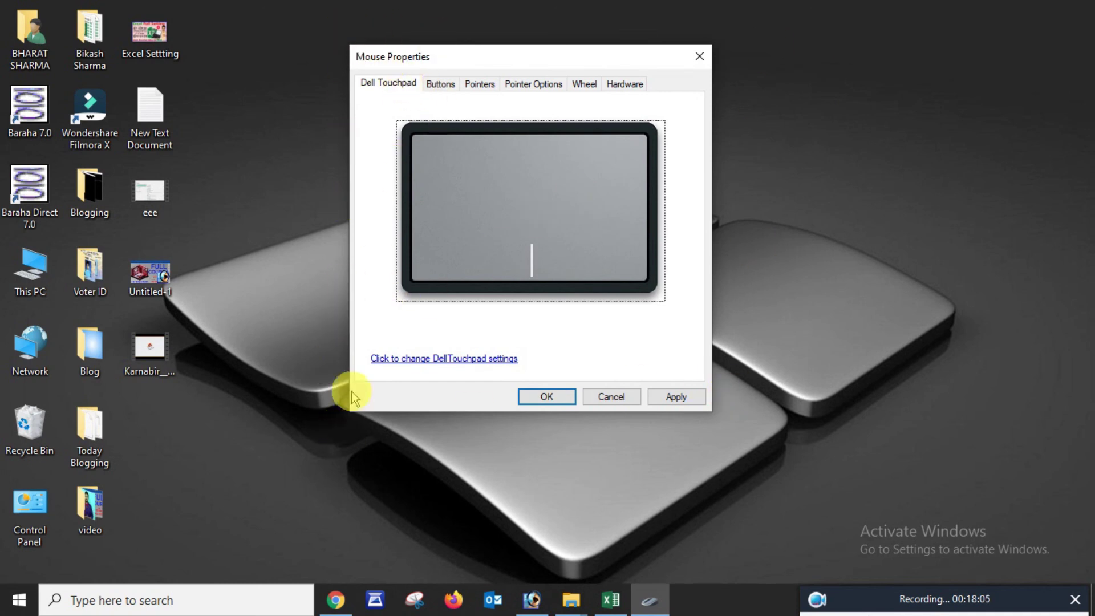
Step: Review the Buttons, Pointers, Pointer Options, Wheel and Hardware settings in order, and go back through them to Dell Touchpad
click(440, 84)
click(480, 84)
click(534, 83)
click(584, 84)
click(625, 84)
click(585, 84)
click(531, 85)
click(480, 84)
click(440, 83)
click(407, 85)
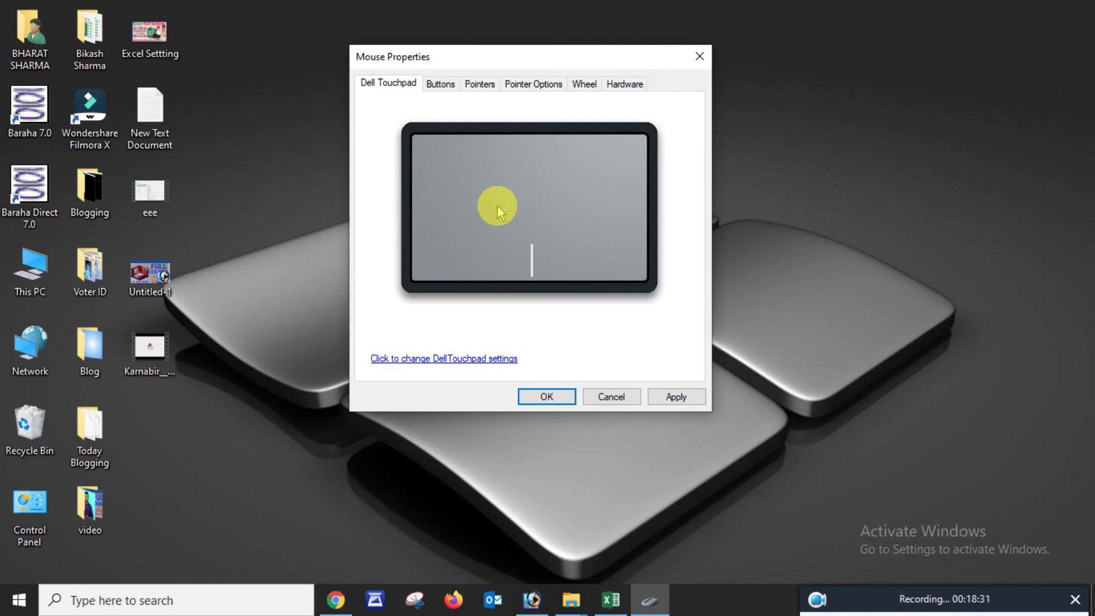
Step: Show the Dell Touchpad's hardware properties and highlight its device status text
click(623, 83)
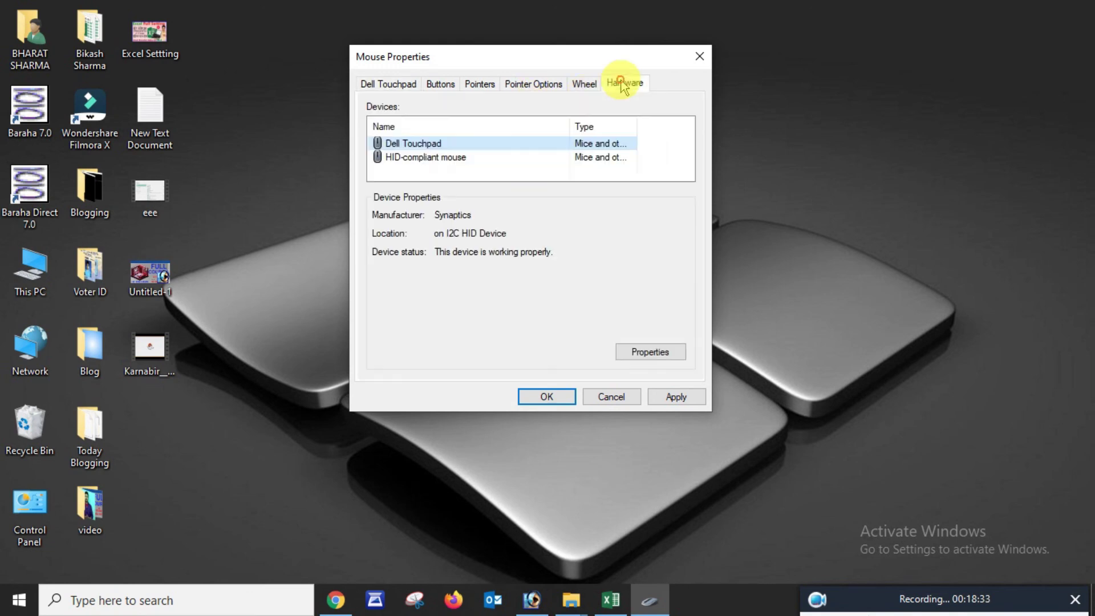
click(441, 252)
drag(440, 252, 559, 251)
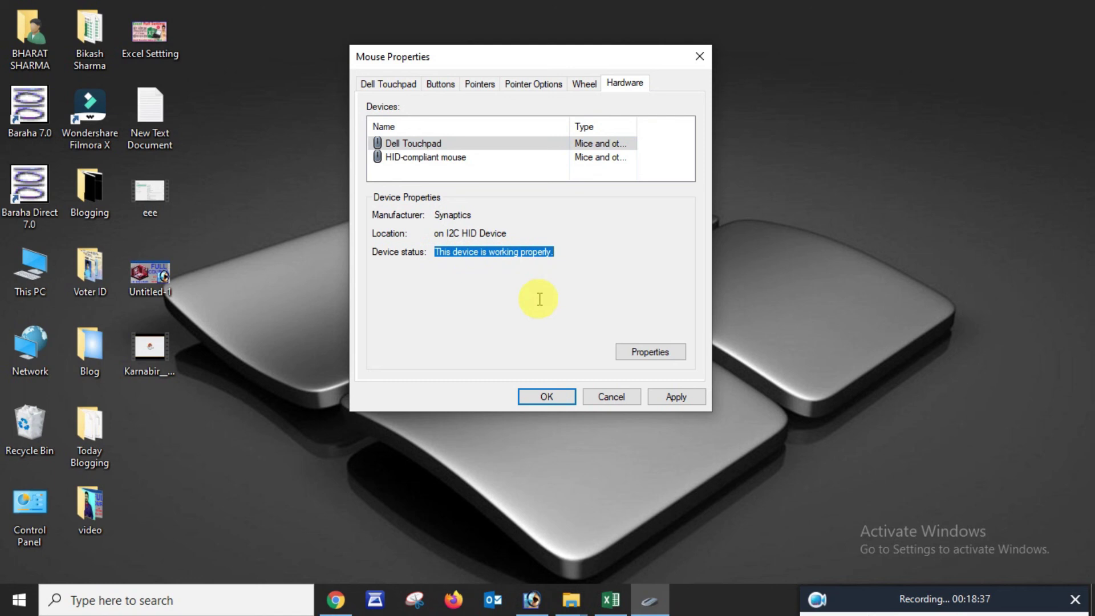
Step: Go back through the Wheel, Pointer Options, Pointers, Buttons and Dell Touchpad settings, and finish on the Buttons settings
click(586, 83)
click(544, 83)
click(476, 83)
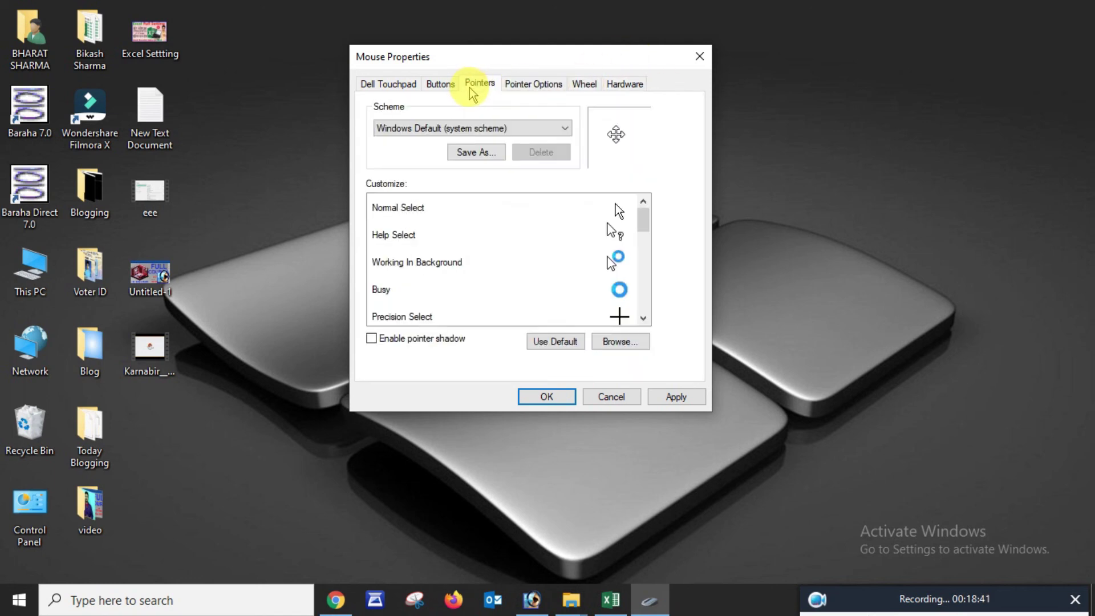
click(440, 83)
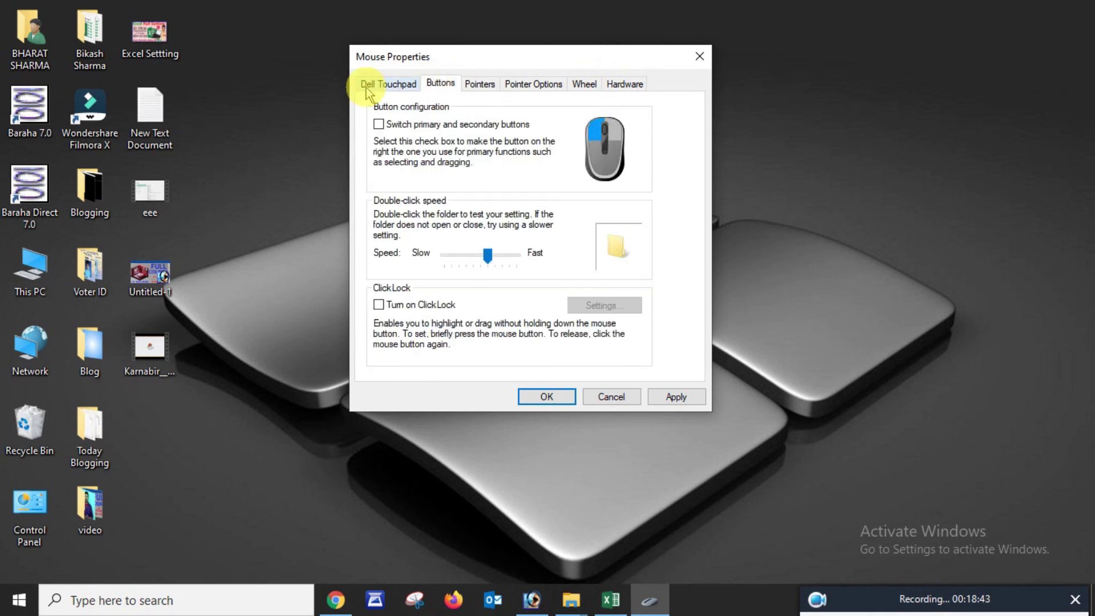
click(368, 89)
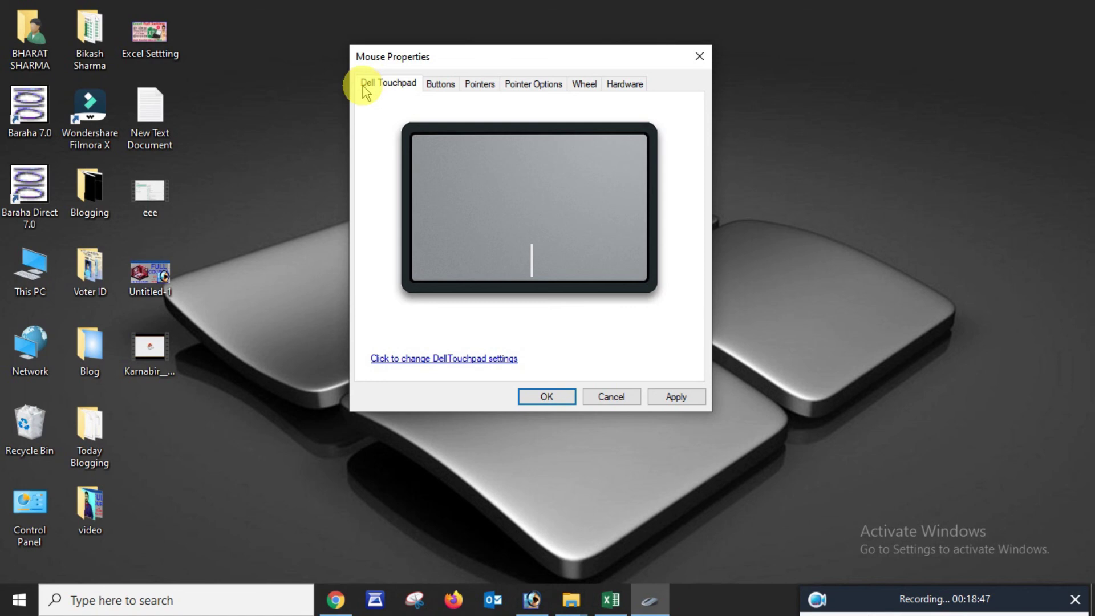
click(437, 83)
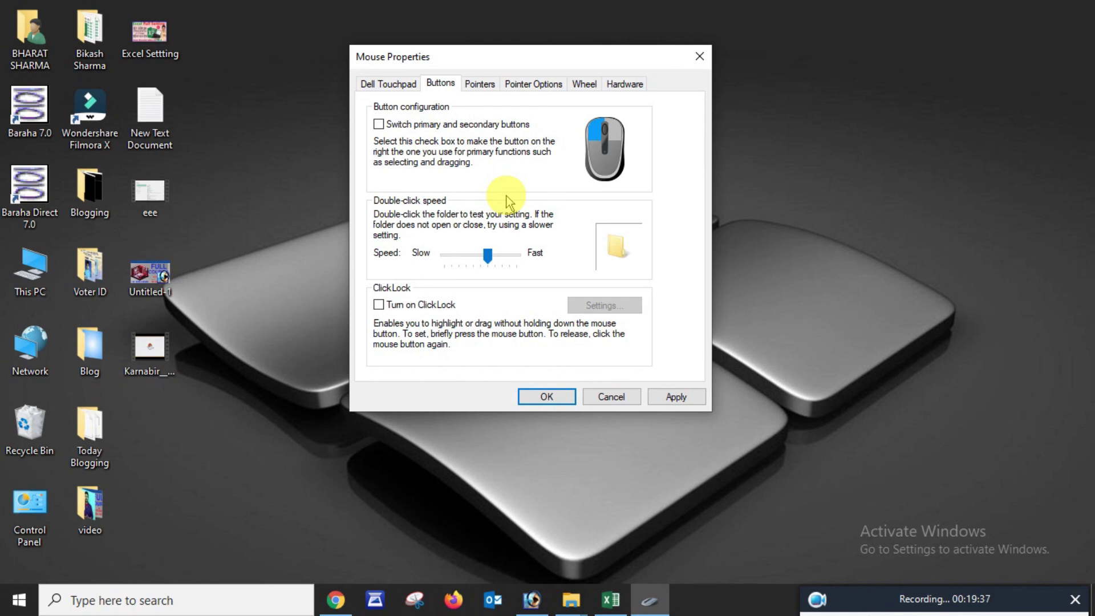
drag(973, 589, 971, 361)
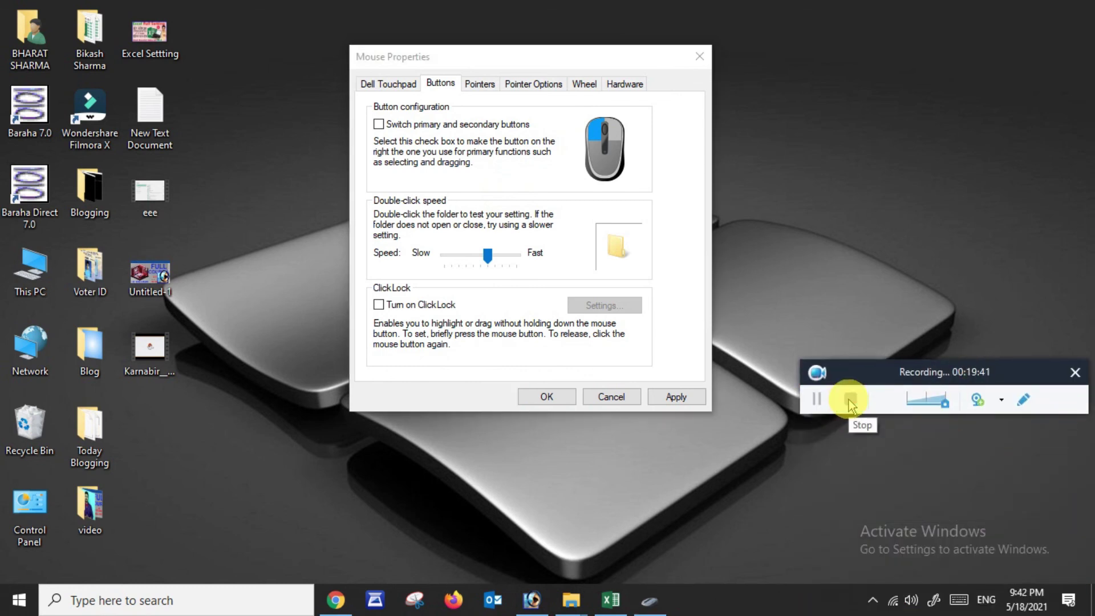